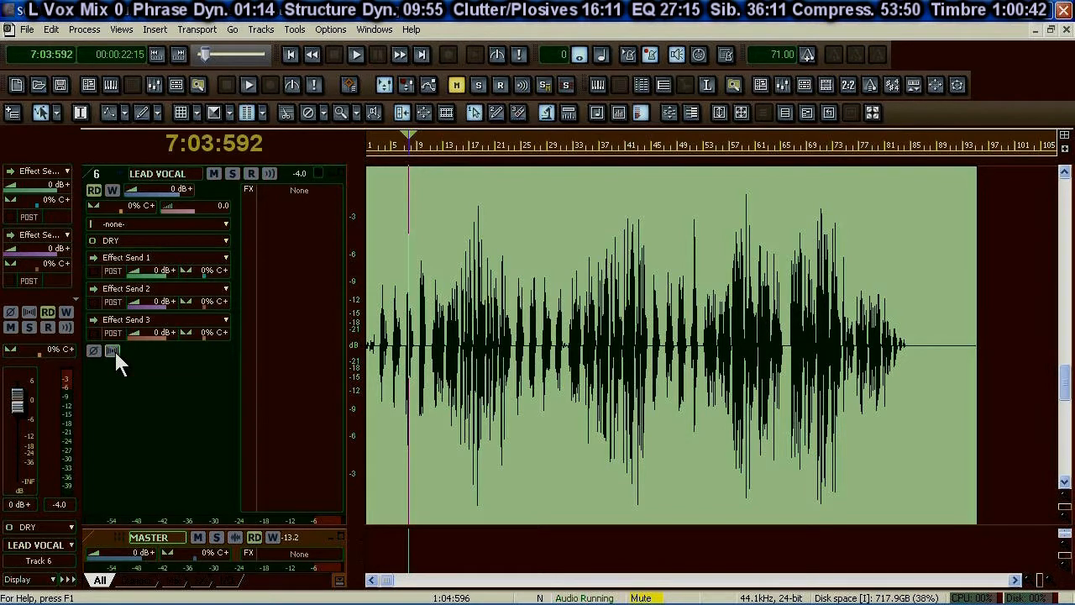
Step: Create a gain clip envelope on the LEAD VOCAL clip
{"action": "right_click", "coordinate": [411, 248]}
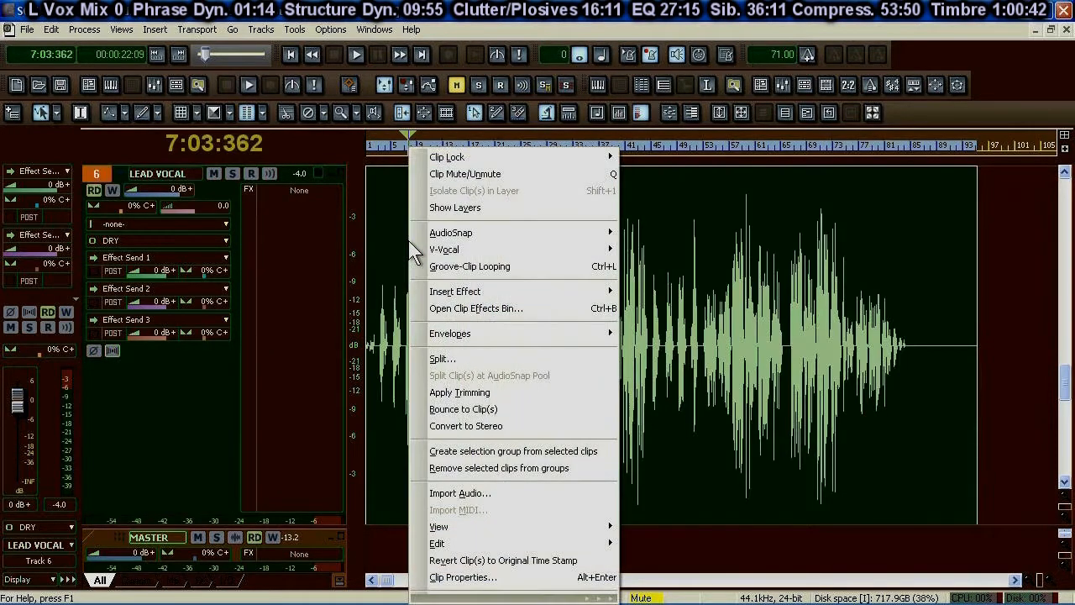
{"action": "mouse_move", "coordinate": [496, 333]}
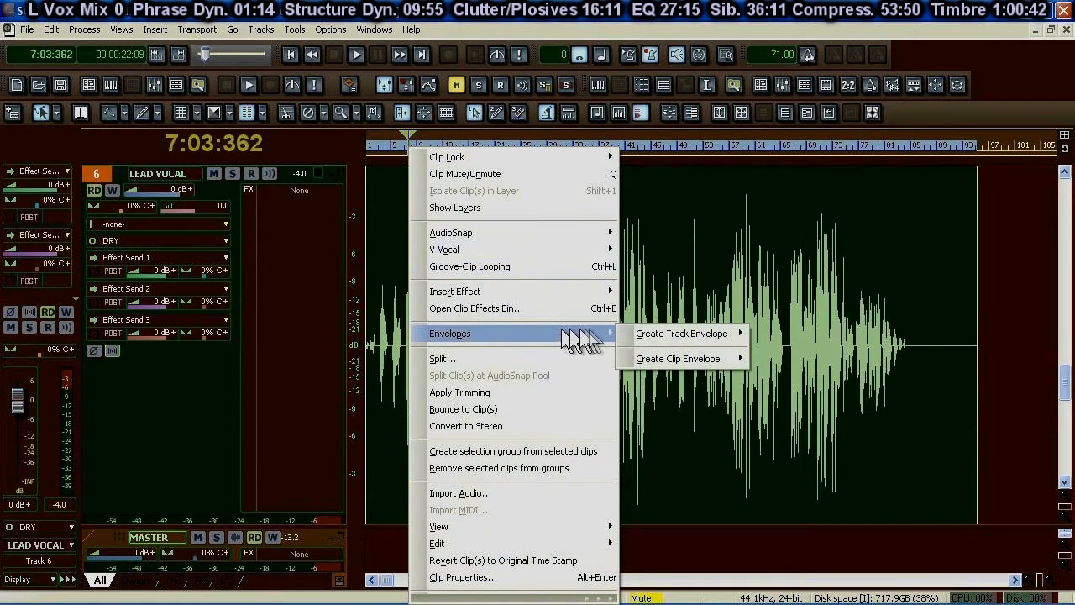
{"action": "mouse_move", "coordinate": [692, 357]}
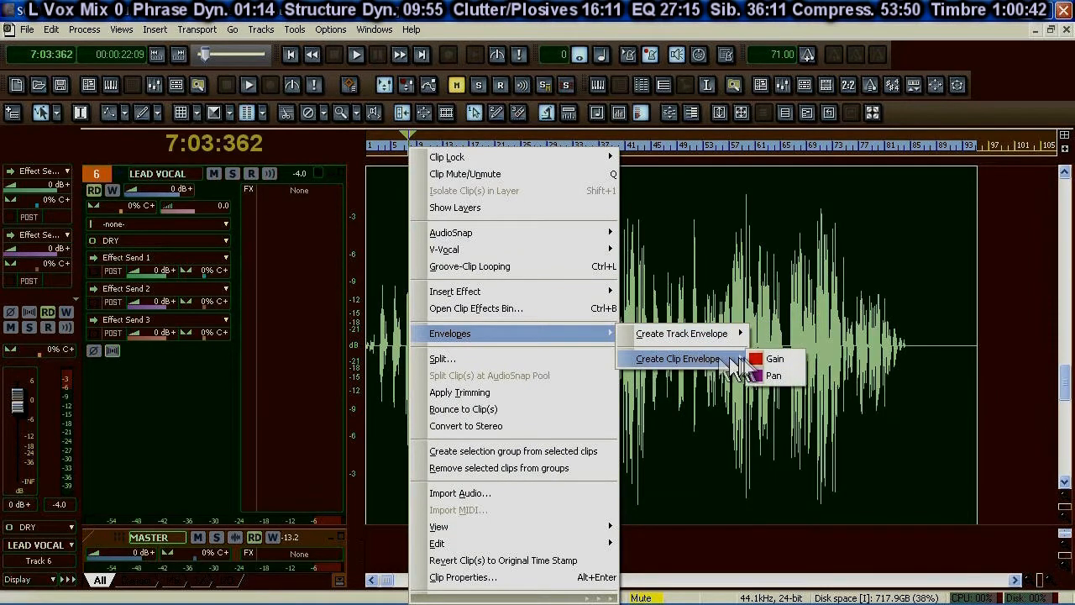
{"action": "left_click", "coordinate": [796, 359]}
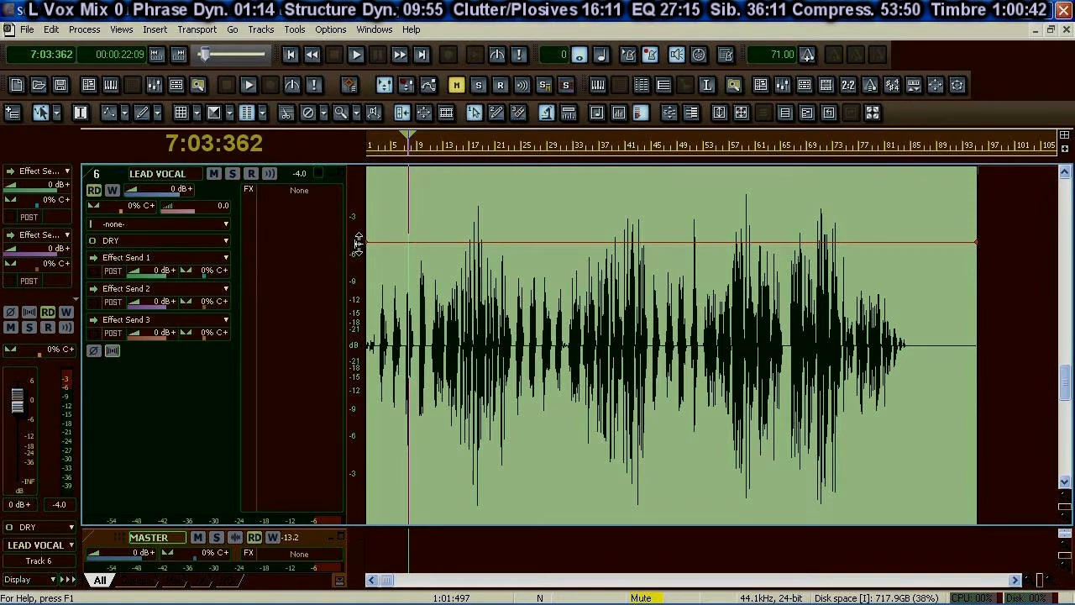
{"action": "mouse_move", "coordinate": [547, 248]}
{"action": "left_mouse_down"}
{"action": "mouse_move", "coordinate": [539, 225]}
{"action": "mouse_move", "coordinate": [539, 248]}
{"action": "left_mouse_up"}
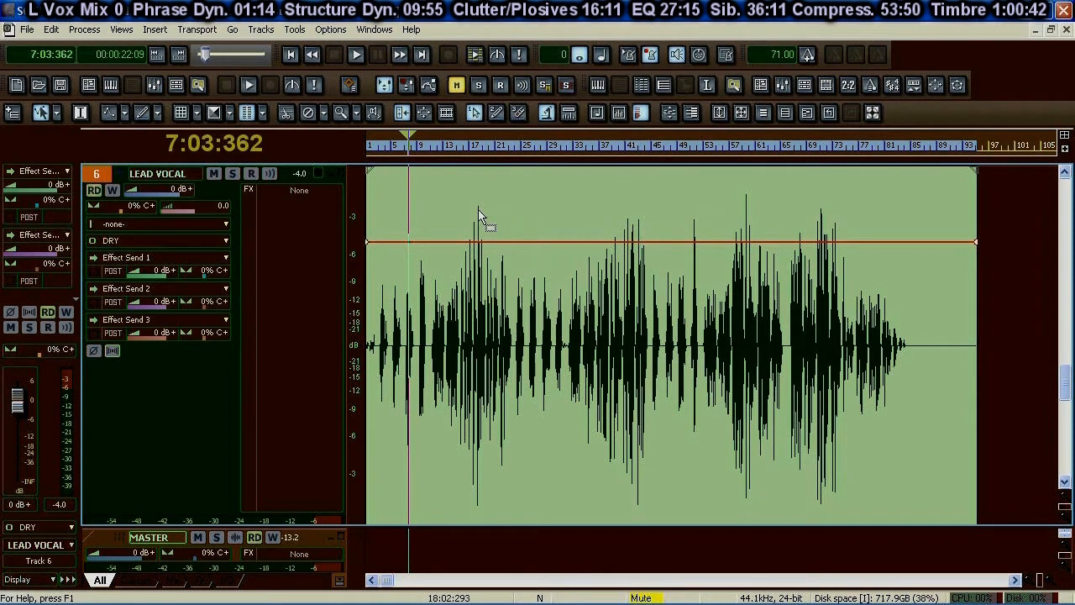
Step: Solo the LEAD VOCAL track and play it from the original position, continuing from about measure 14
{"action": "left_click", "coordinate": [232, 173]}
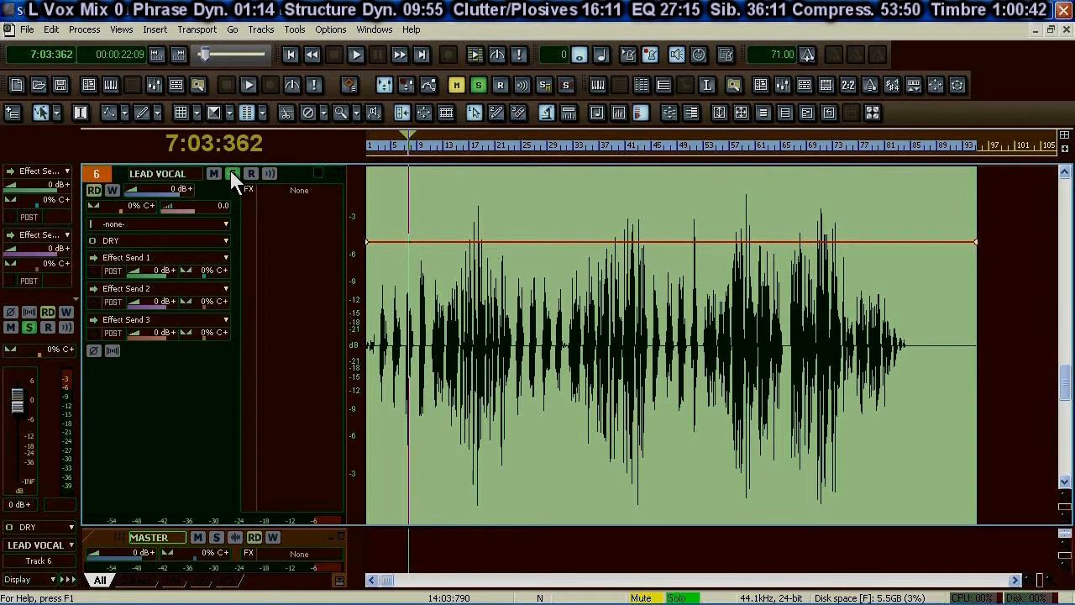
{"action": "key", "text": "space"}
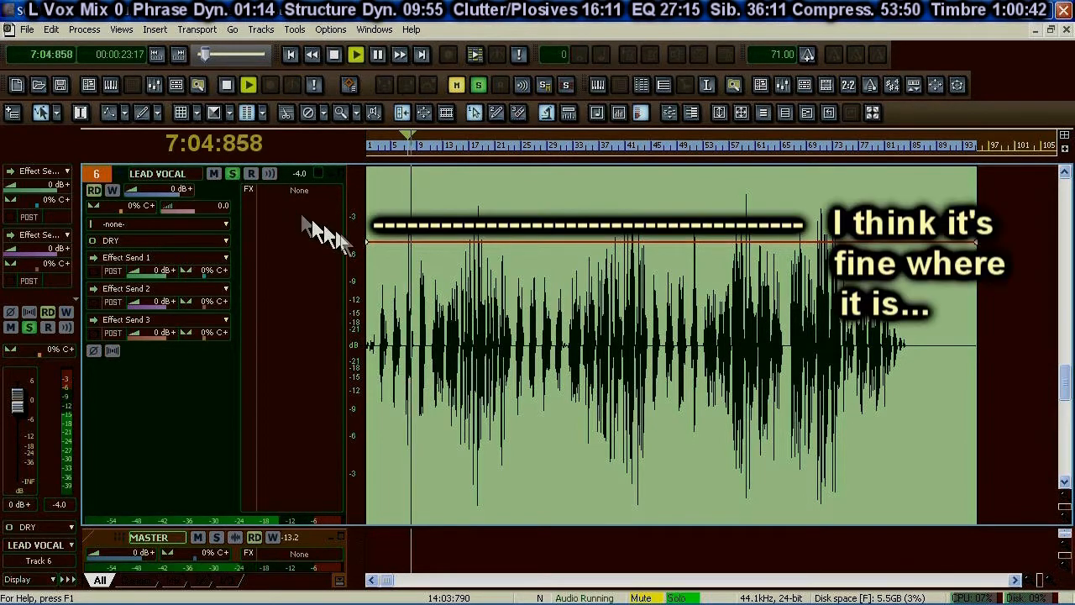
{"action": "left_click", "coordinate": [455, 148]}
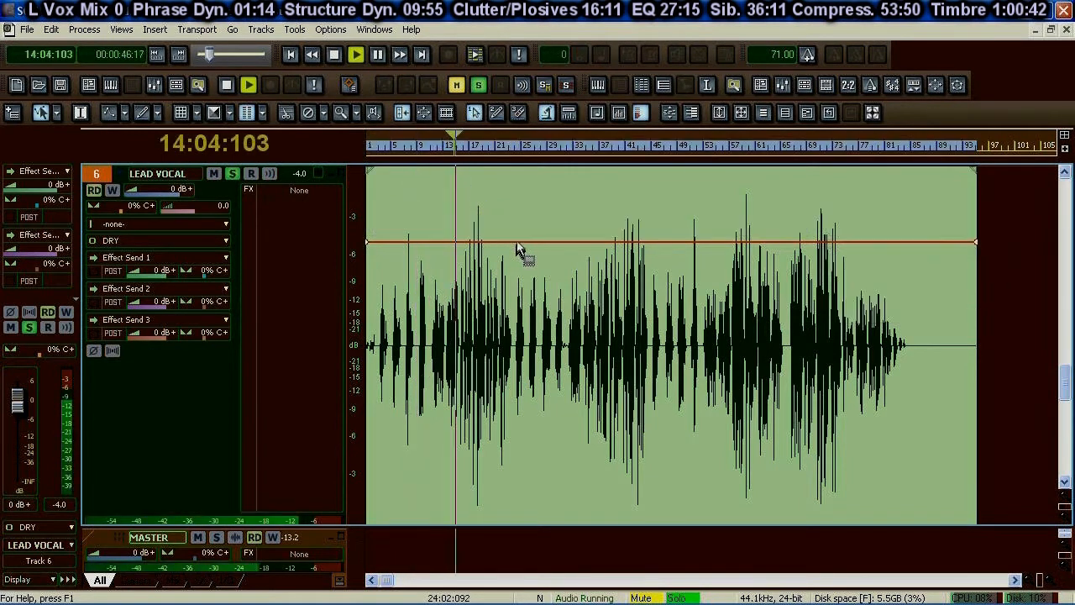
Step: Audition the vocal with the whole gain envelope at about 1.4, -4.9, -3.5 and -0.9 dB, return it to 0 dB and stop playback
{"action": "left_click_drag", "start_coordinate": [521, 243], "coordinate": [521, 231]}
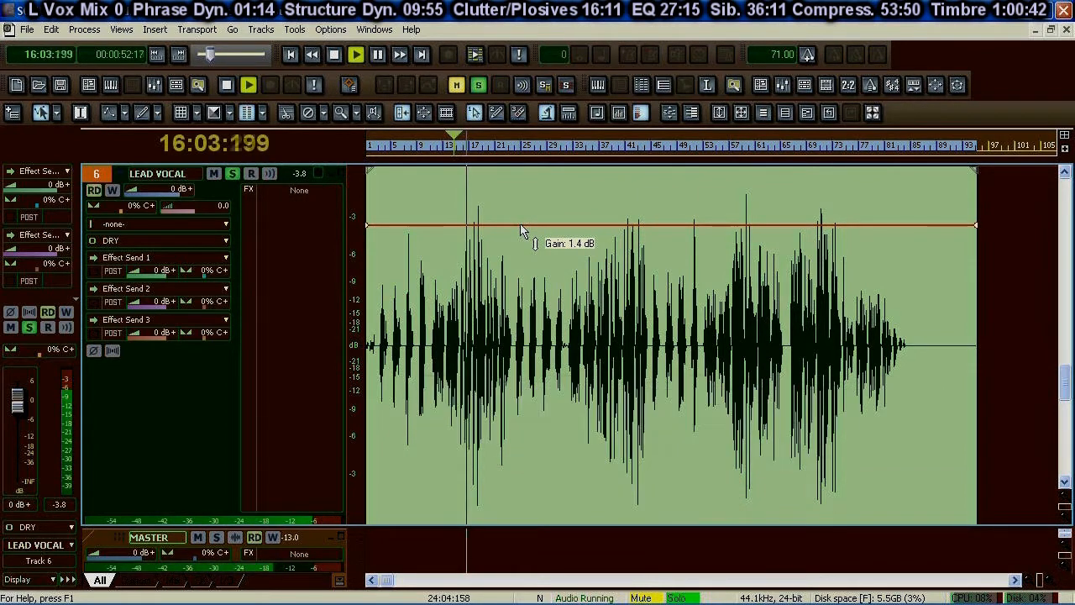
{"action": "left_click_drag", "start_coordinate": [521, 231], "coordinate": [531, 306]}
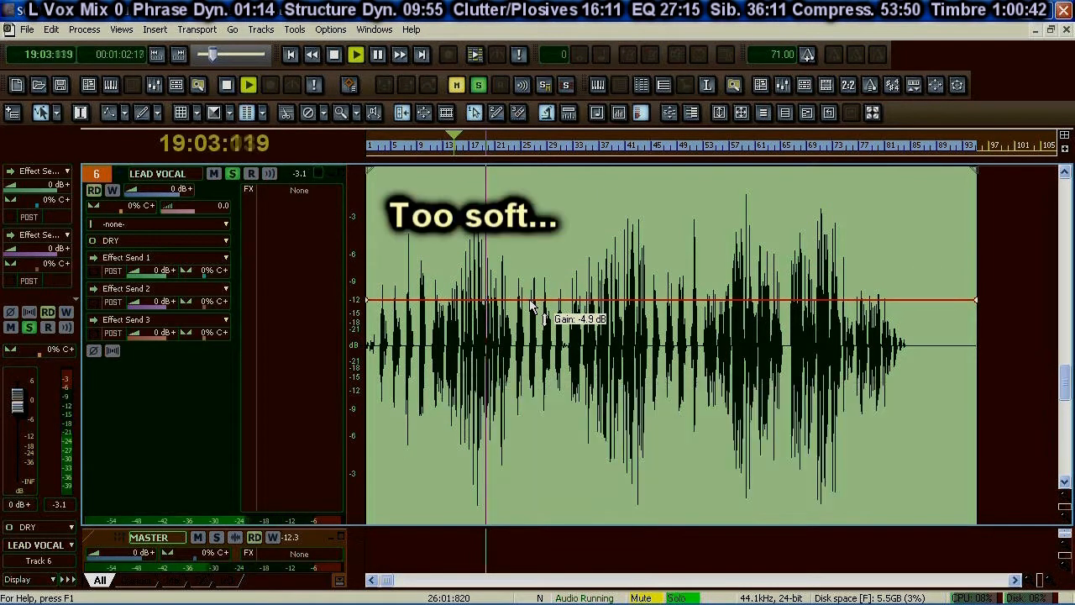
{"action": "left_click_drag", "start_coordinate": [531, 305], "coordinate": [532, 284]}
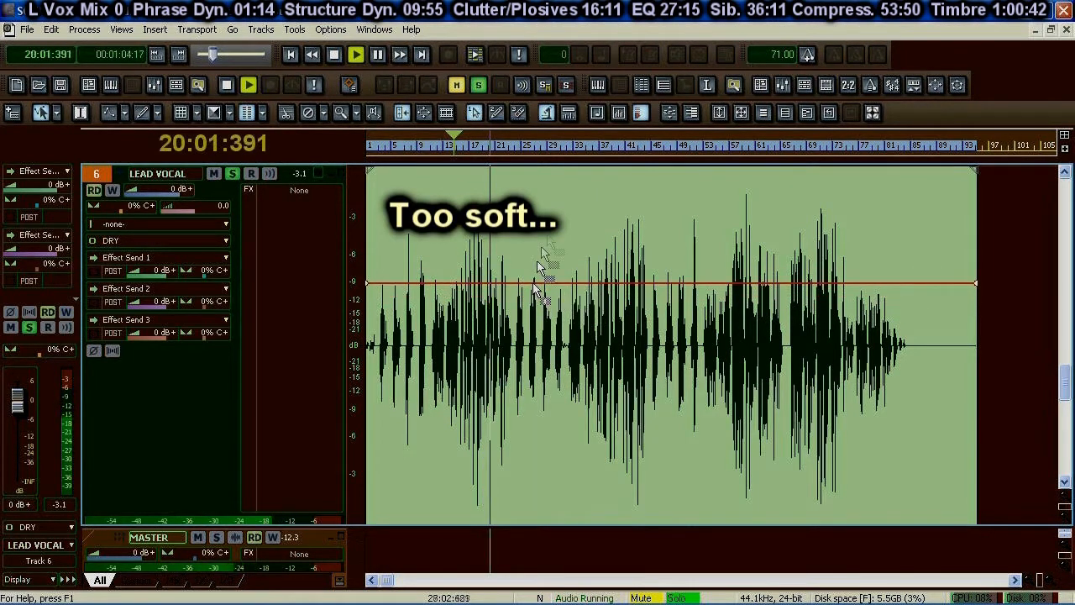
{"action": "left_click", "coordinate": [610, 148]}
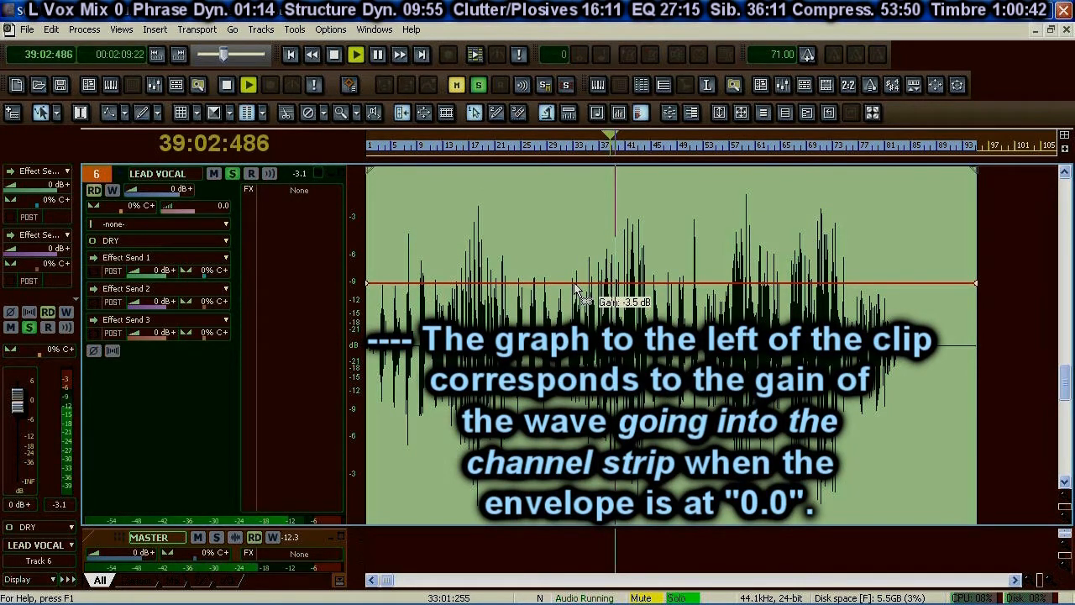
{"action": "left_click_drag", "start_coordinate": [576, 288], "coordinate": [576, 259]}
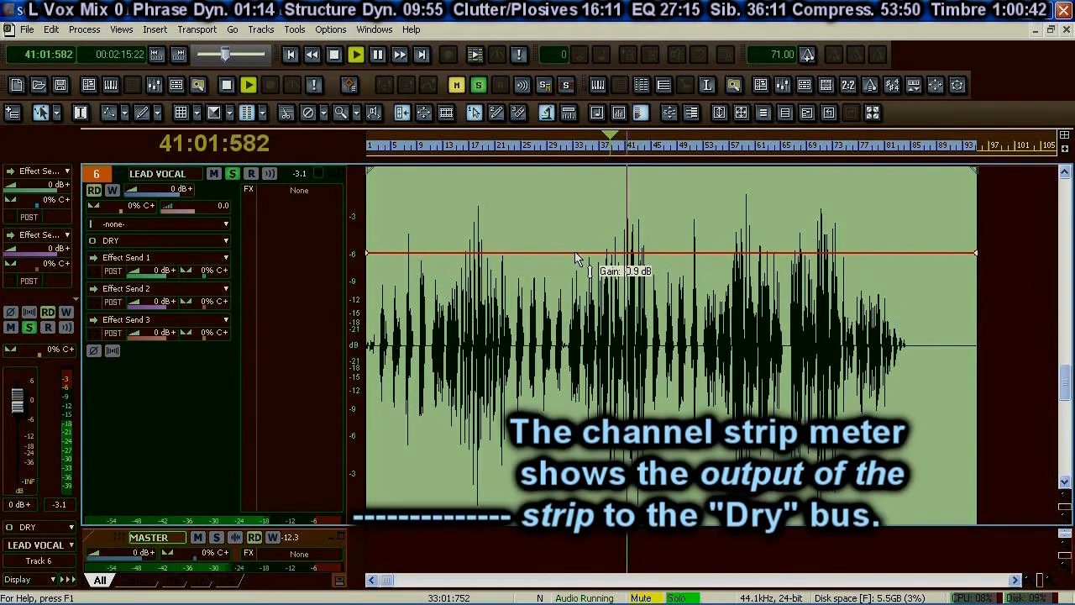
{"action": "left_click_drag", "start_coordinate": [576, 258], "coordinate": [576, 248]}
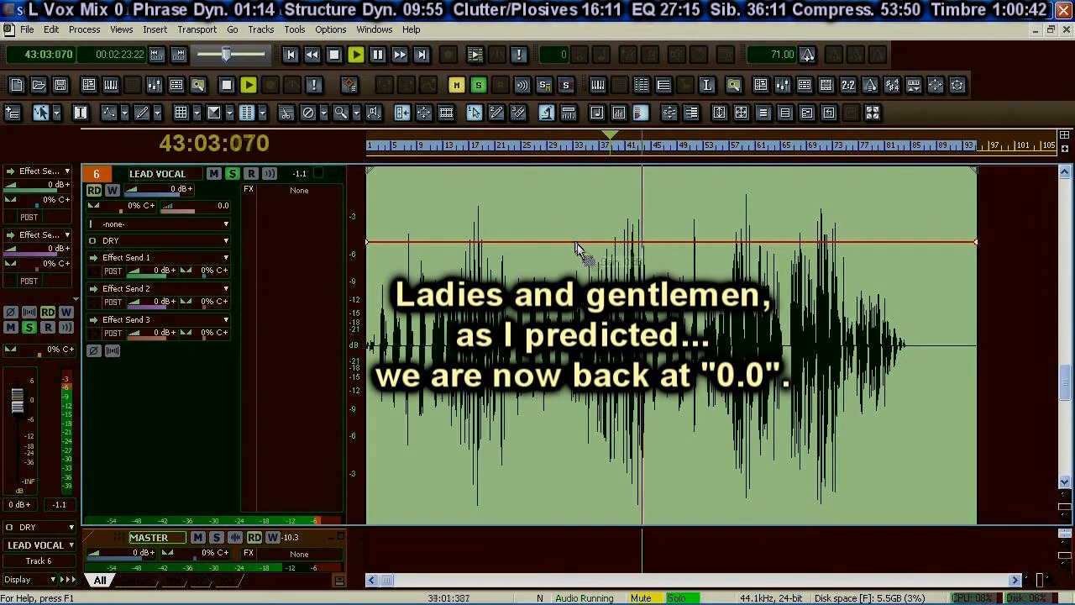
{"action": "left_click", "coordinate": [335, 53]}
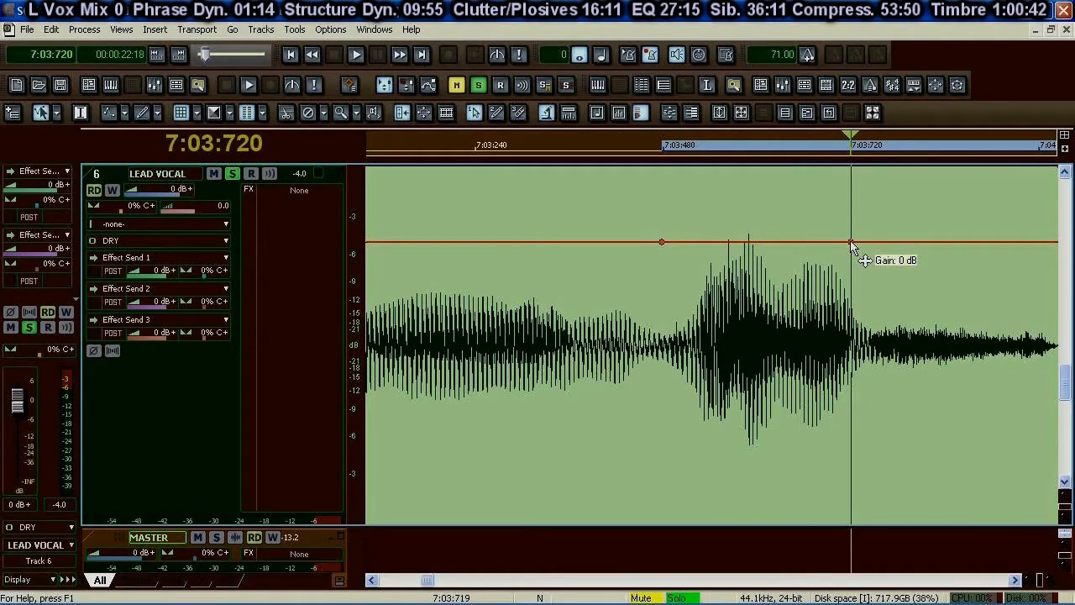
Step: Check the Snap To Grid settings for clips
{"action": "right_click", "coordinate": [176, 110]}
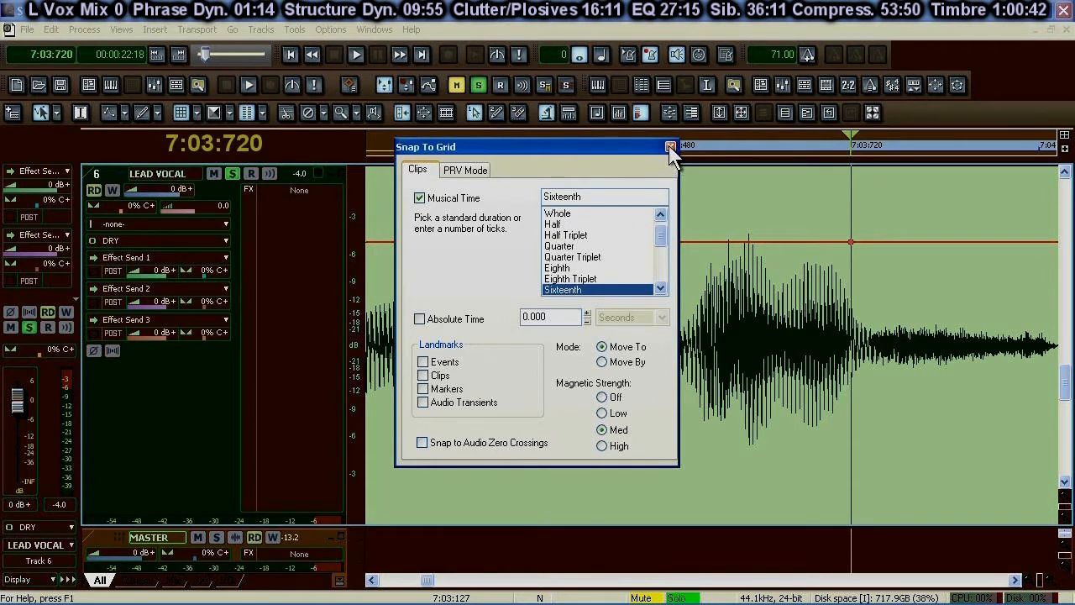
{"action": "left_click", "coordinate": [670, 147]}
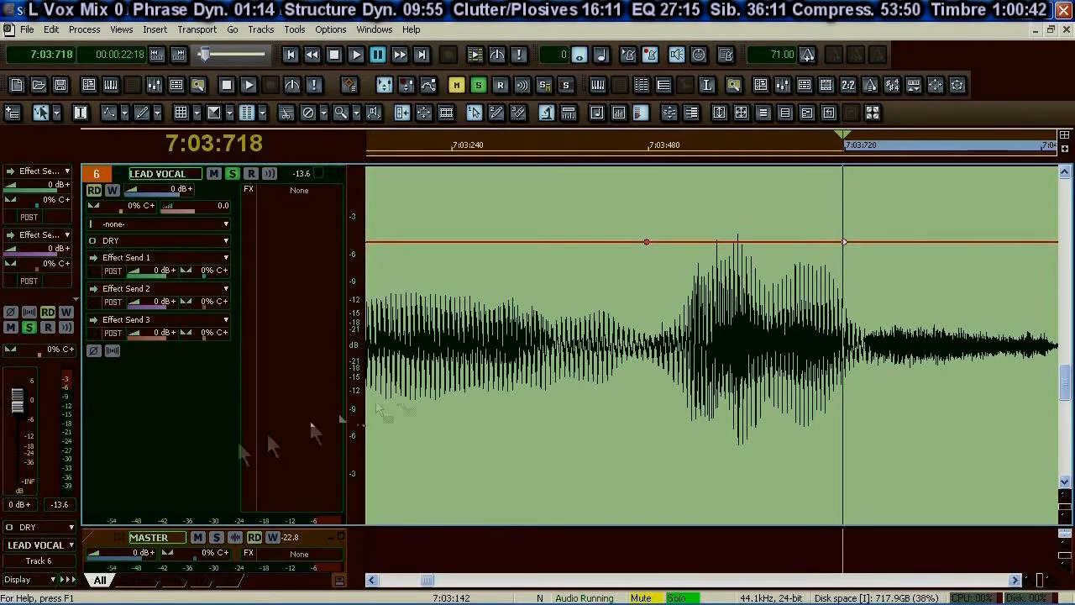
Step: Add gain nodes just after 7:03:480 and just after 7:03:720, and lower the envelope segment across the loud word between them
{"action": "double_click", "coordinate": [666, 242]}
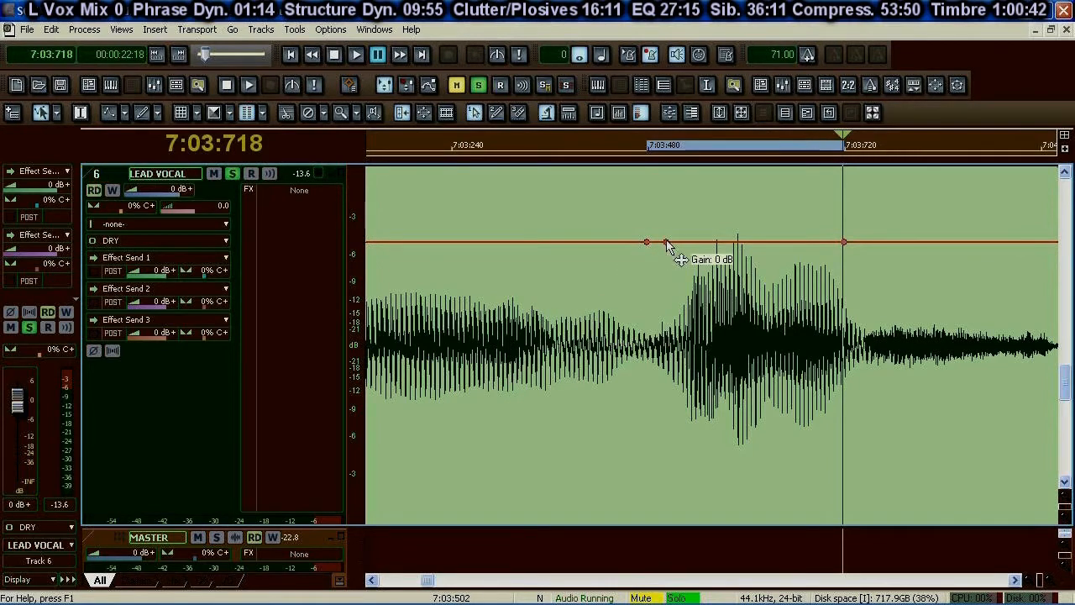
{"action": "double_click", "coordinate": [860, 243]}
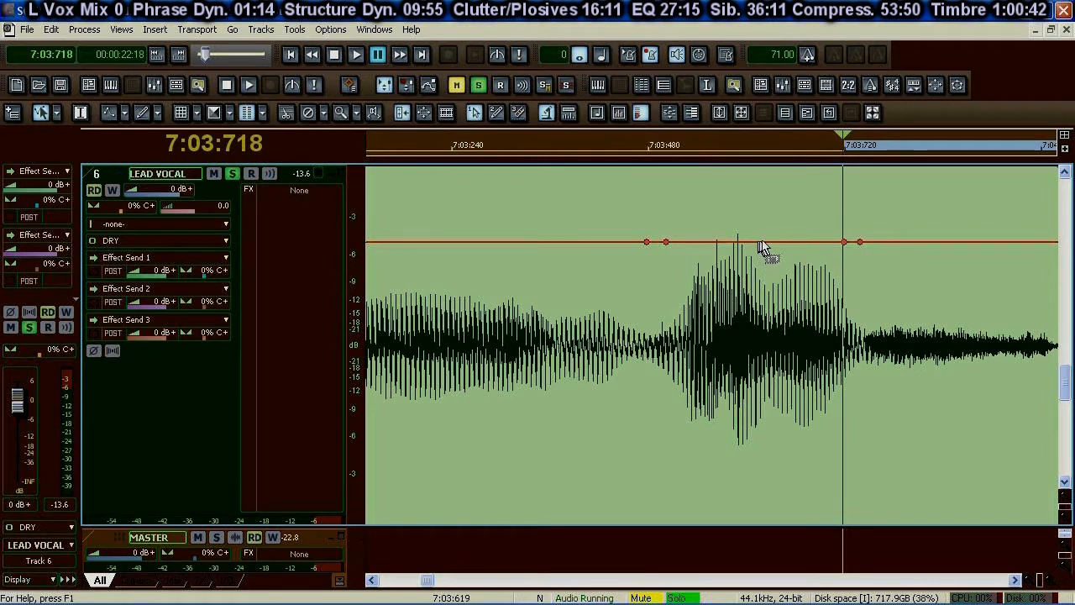
{"action": "left_click_drag", "start_coordinate": [762, 245], "coordinate": [754, 296]}
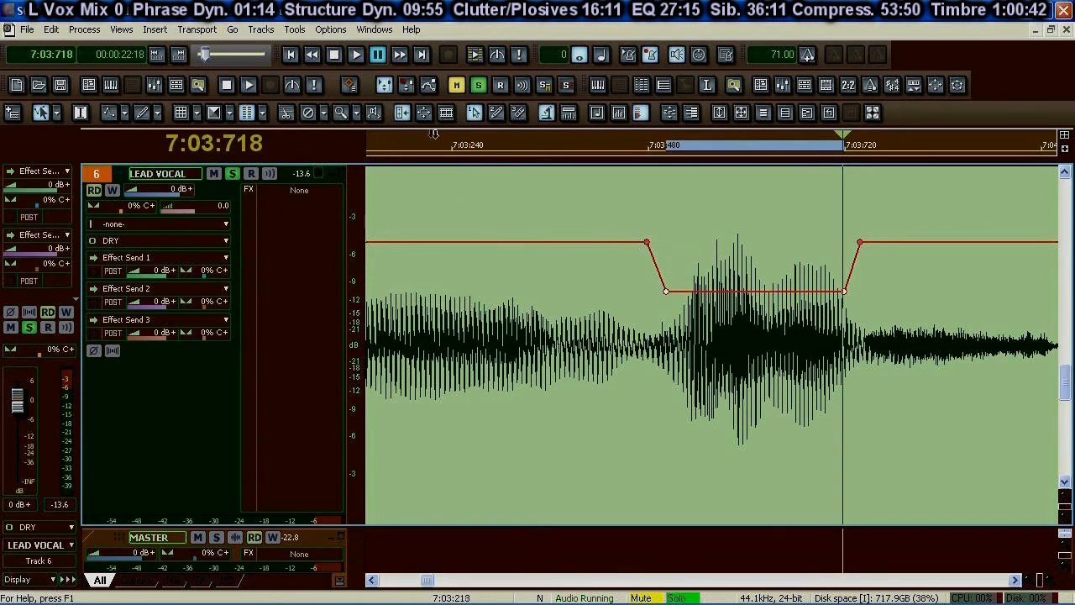
Step: Play the vocal from about 7:03:152 to compare the lowered word with its surrounding words, and set measure 7 for replaying the phrase
{"action": "left_click", "coordinate": [379, 143]}
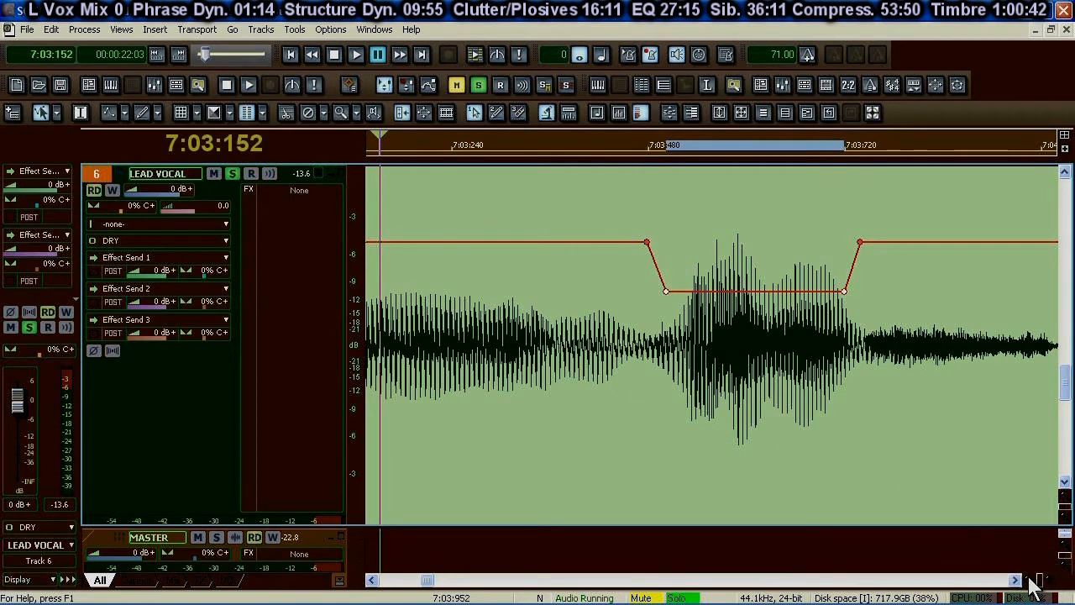
{"action": "left_click", "coordinate": [1035, 579]}
{"action": "left_click", "coordinate": [1035, 579]}
{"action": "left_click", "coordinate": [1035, 580]}
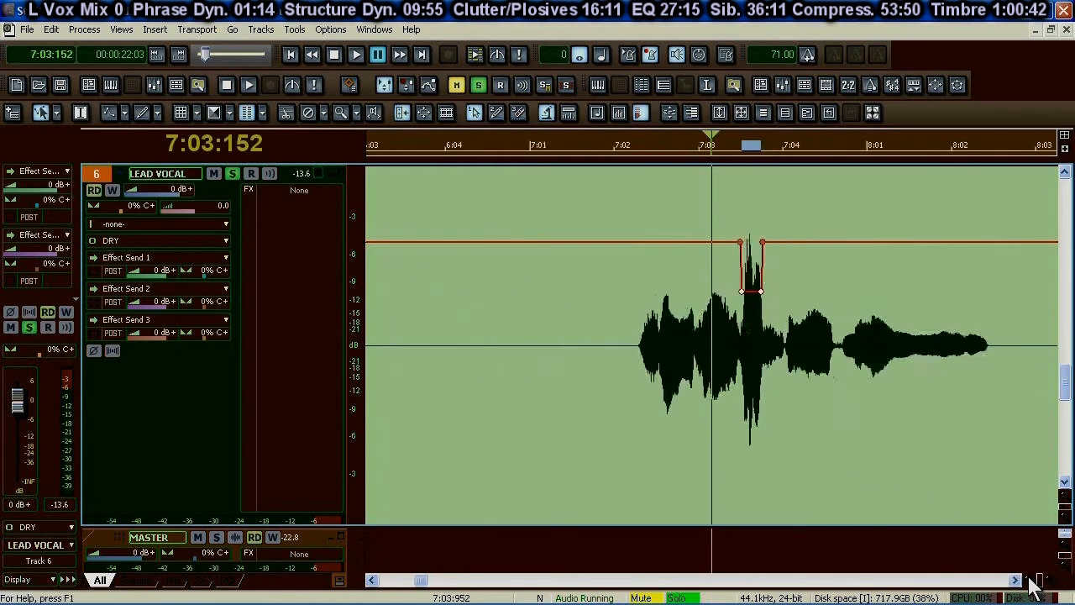
{"action": "left_click", "coordinate": [1035, 579]}
{"action": "left_click", "coordinate": [1034, 580]}
{"action": "left_click", "coordinate": [1035, 579]}
{"action": "left_click", "coordinate": [1034, 580]}
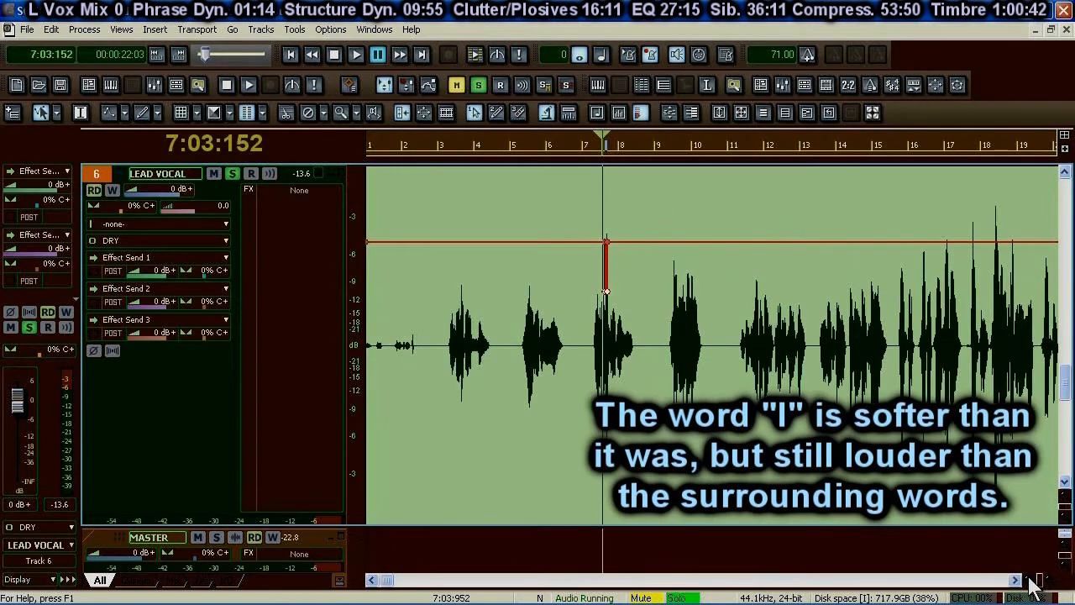
{"action": "left_click", "coordinate": [354, 51]}
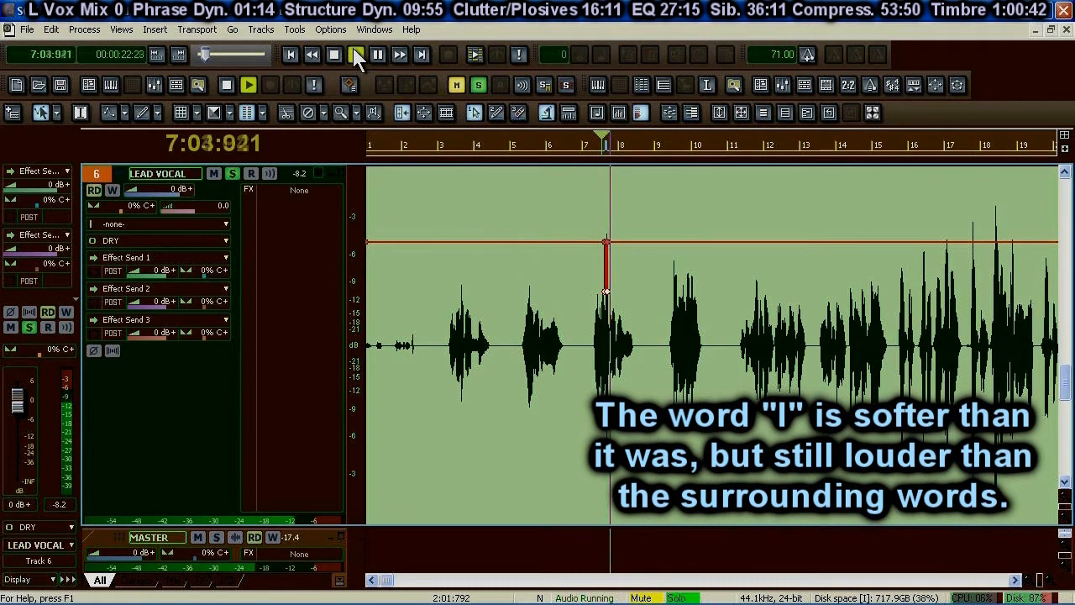
{"action": "left_click", "coordinate": [584, 143]}
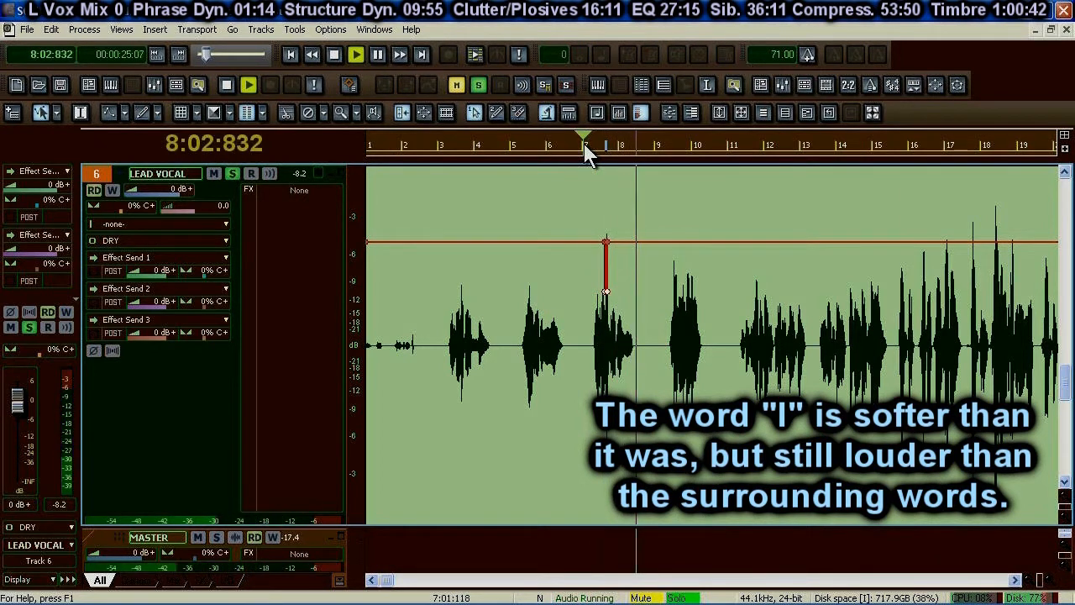
{"action": "key", "text": "space"}
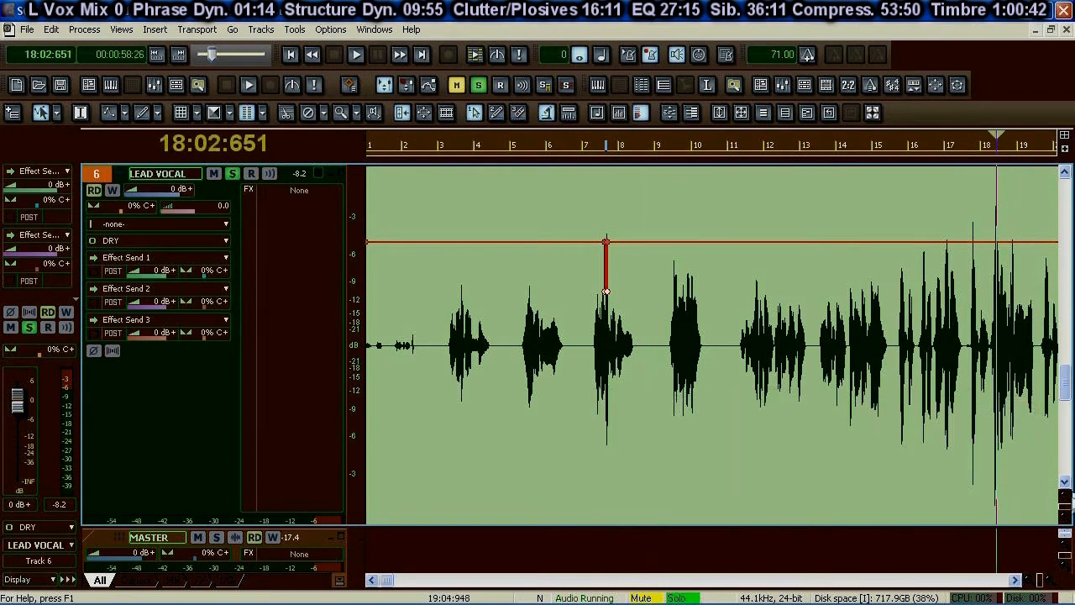
Step: Add a pair of closely spaced gain nodes on each side of the loud word around 18:02:651
{"action": "left_click", "coordinate": [1052, 581]}
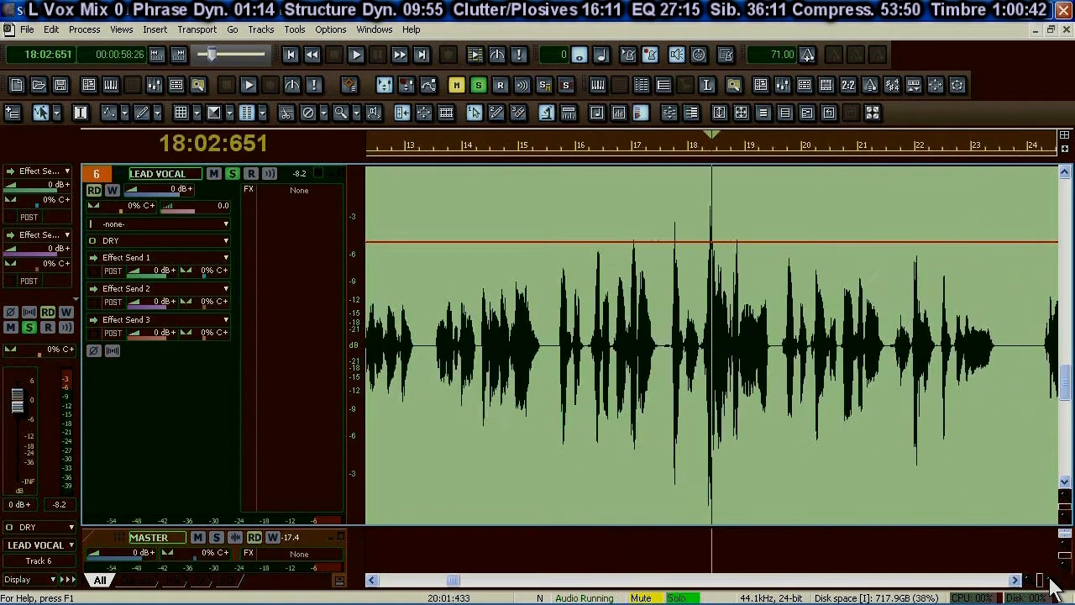
{"action": "left_click", "coordinate": [1052, 581]}
{"action": "left_click", "coordinate": [1051, 581]}
{"action": "left_click", "coordinate": [1051, 581]}
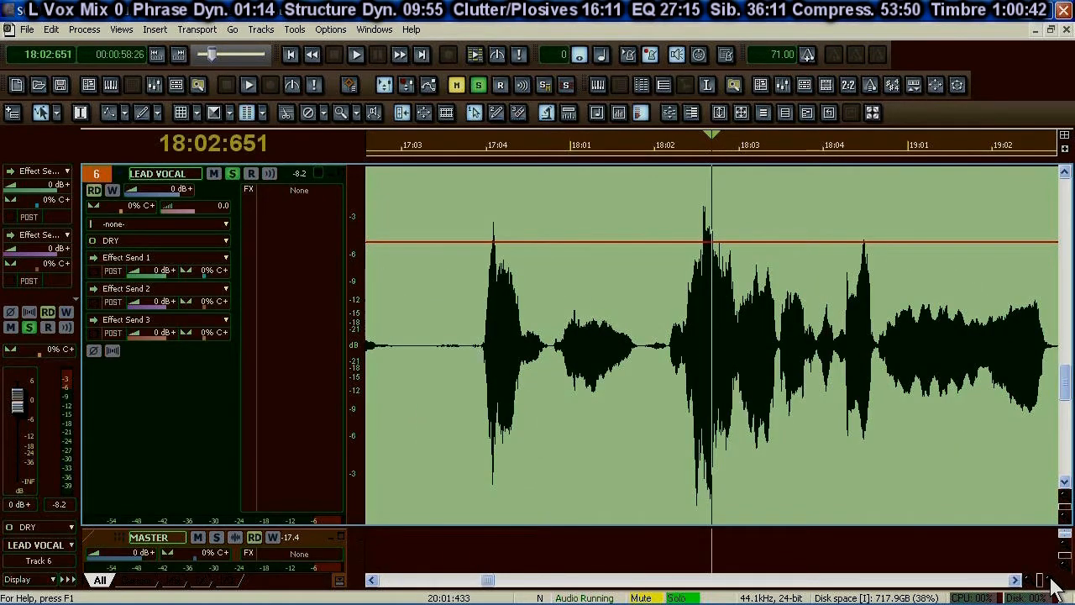
{"action": "left_click", "coordinate": [1051, 581]}
{"action": "left_click", "coordinate": [1052, 581]}
{"action": "left_click", "coordinate": [1052, 581]}
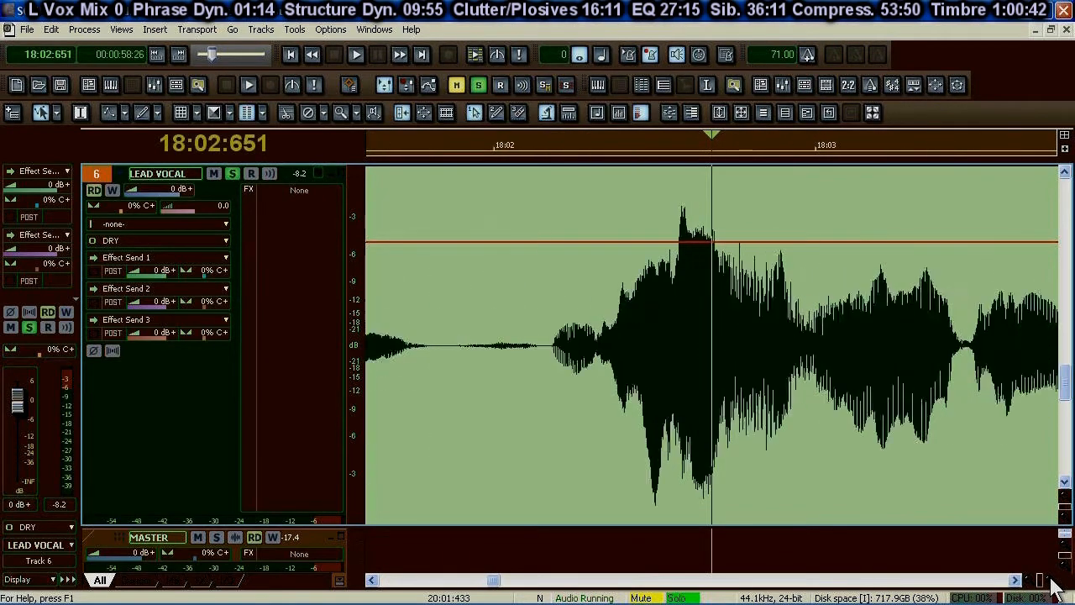
{"action": "left_click", "coordinate": [1051, 582]}
{"action": "left_click", "coordinate": [1052, 581]}
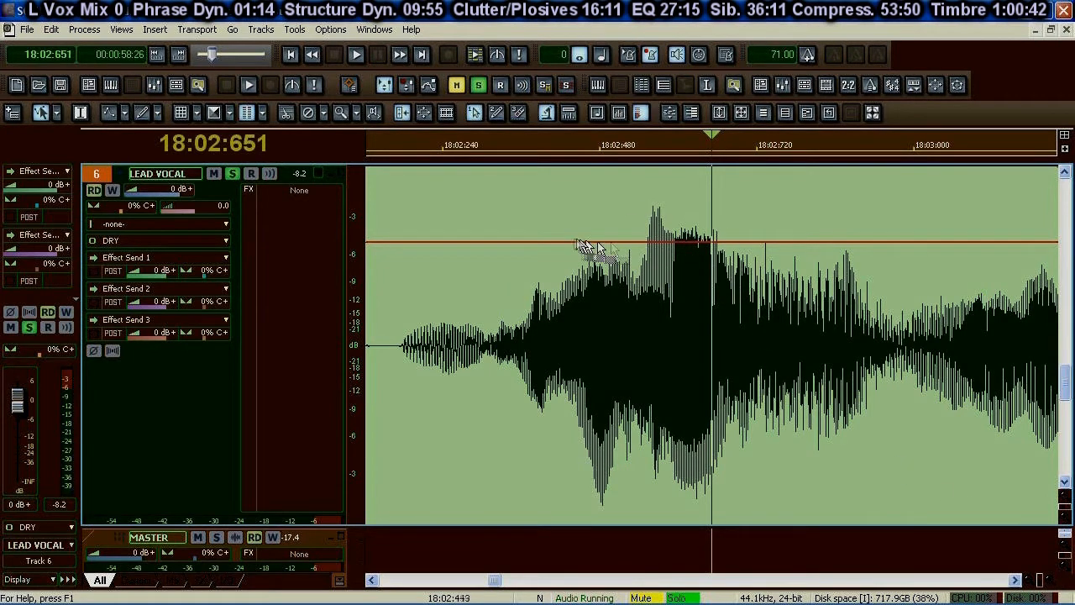
{"action": "left_click", "coordinate": [520, 247]}
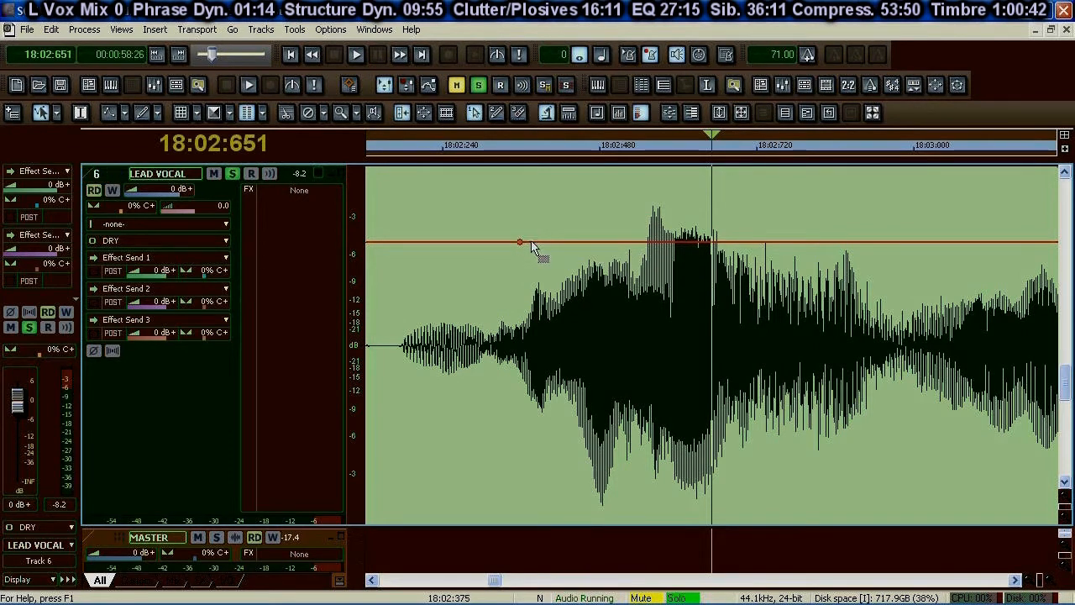
{"action": "left_click", "coordinate": [531, 243]}
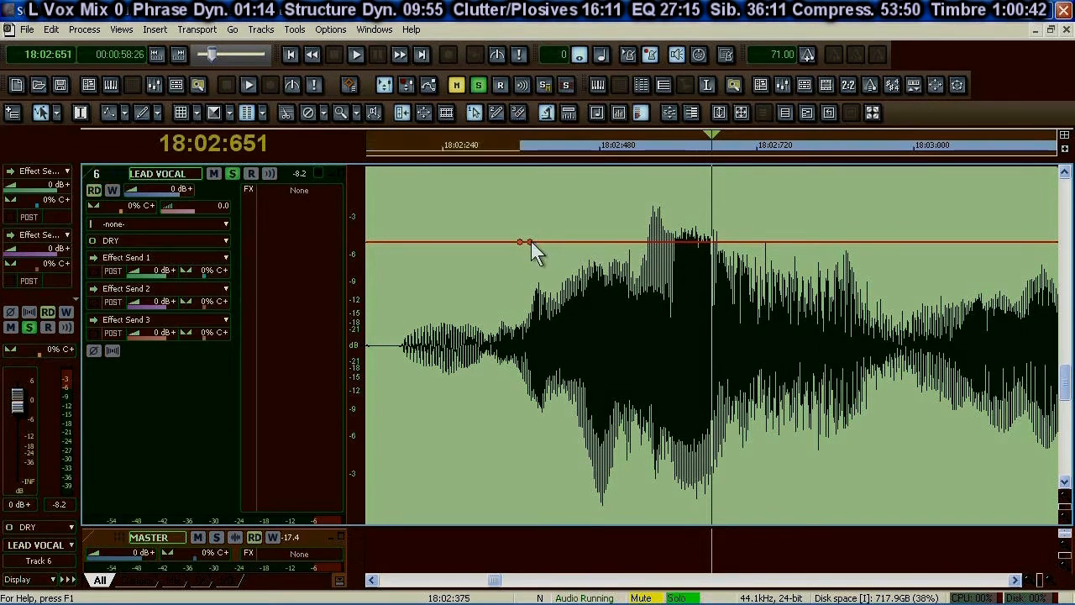
{"action": "left_click", "coordinate": [880, 243]}
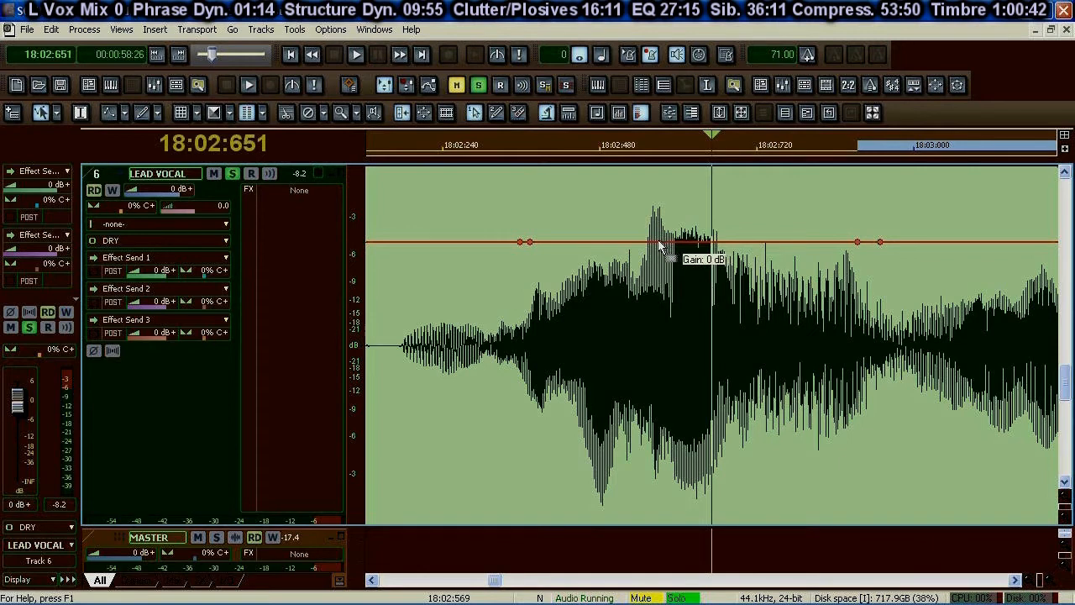
Step: Add a gain node at the word's highest peak near 18:02:569 and lower it to about -6.7 dB
{"action": "left_click", "coordinate": [660, 243]}
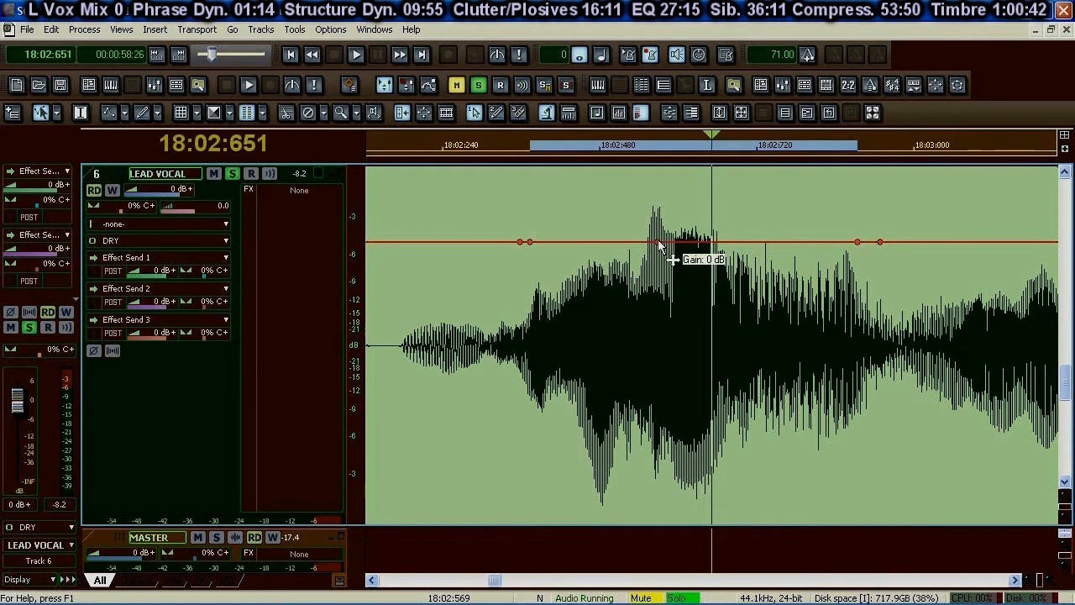
{"action": "left_click_drag", "start_coordinate": [660, 244], "coordinate": [650, 325]}
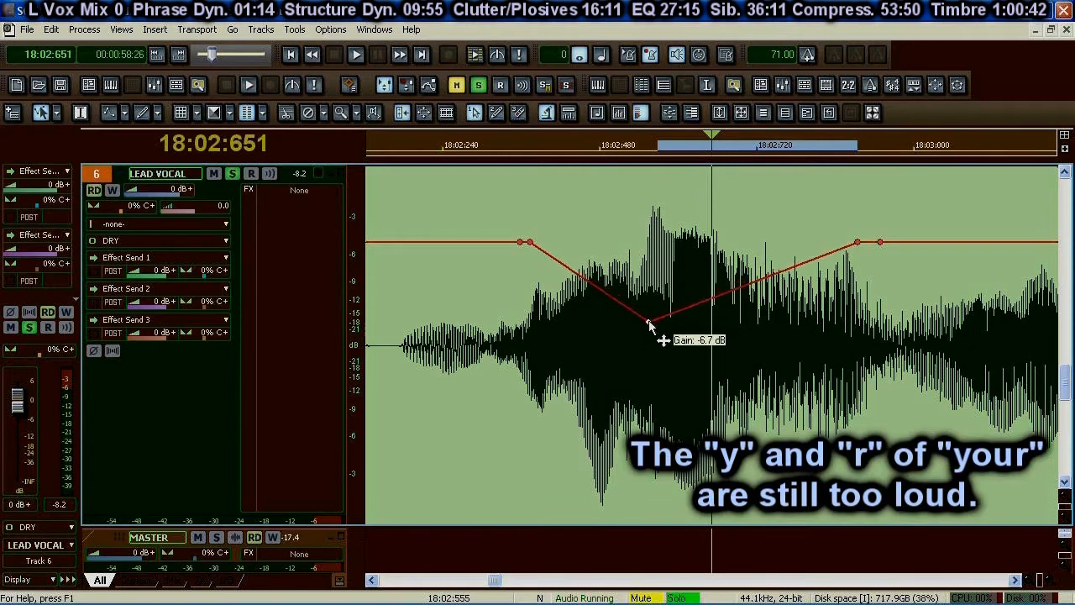
Step: Play the vocal from about 18:01:201 through the lowered word to judge its start and end against the surrounding words
{"action": "left_click", "coordinate": [1036, 580]}
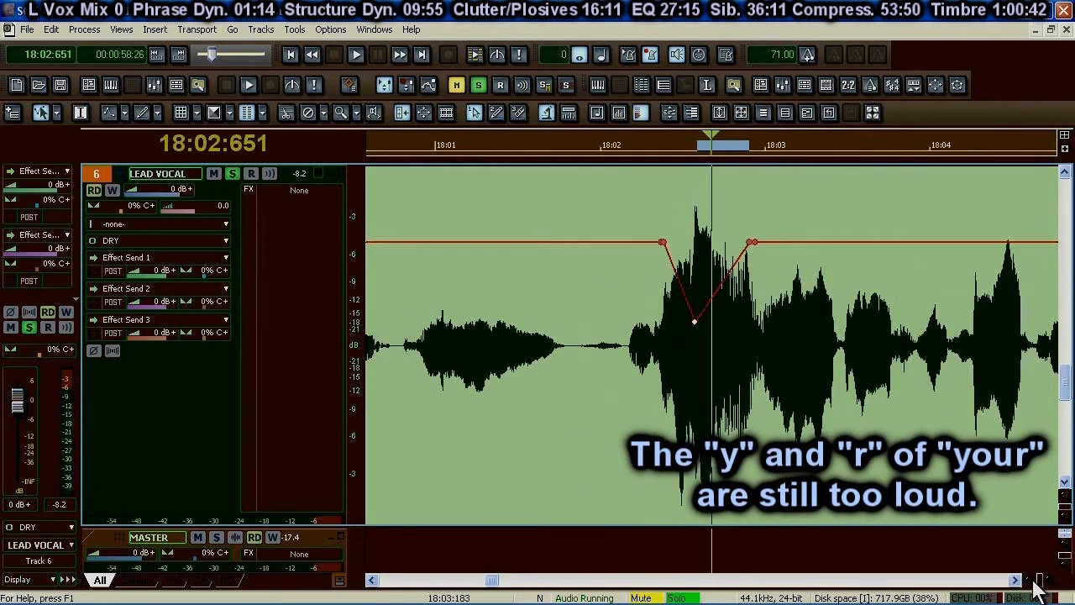
{"action": "left_click", "coordinate": [470, 141]}
{"action": "key", "text": "space"}
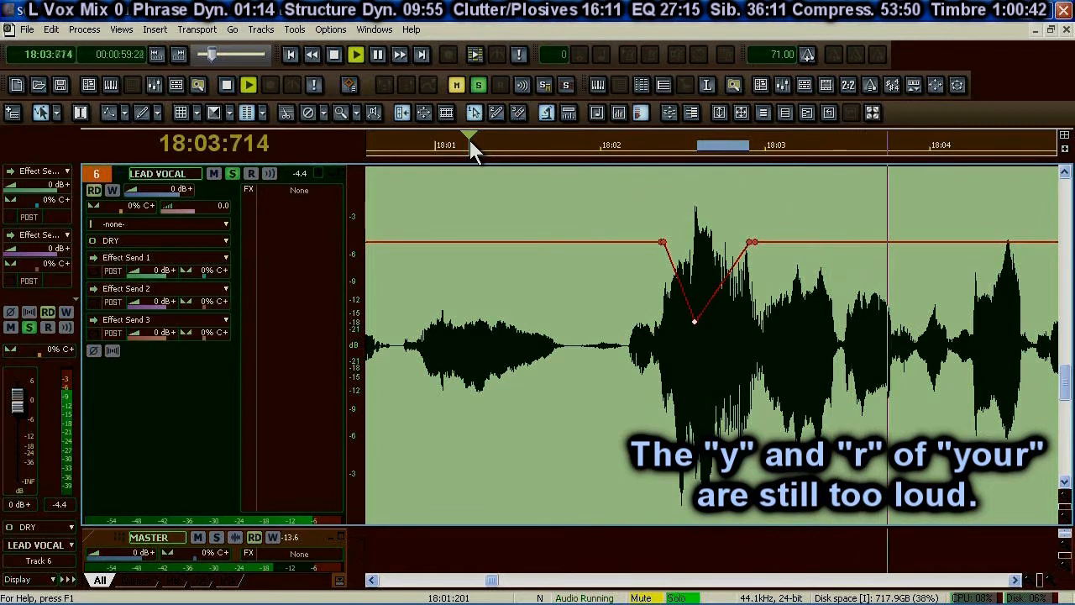
{"action": "key", "text": "space"}
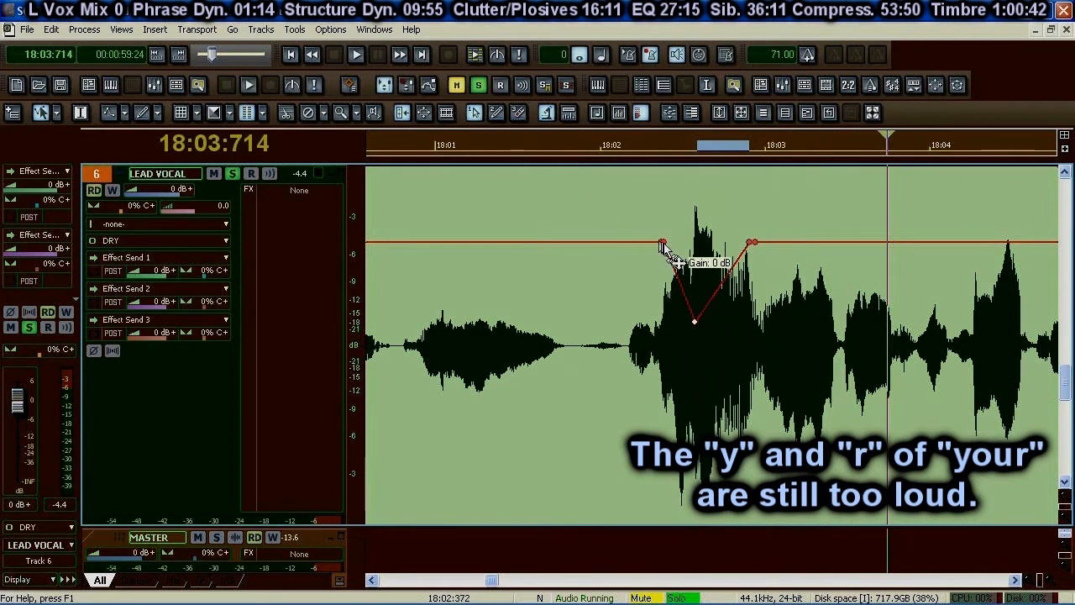
Step: Lower the inner gain nodes at the start and end of the word near 18:02:553, and raise its centre node slightly
{"action": "left_click_drag", "start_coordinate": [662, 241], "coordinate": [661, 238]}
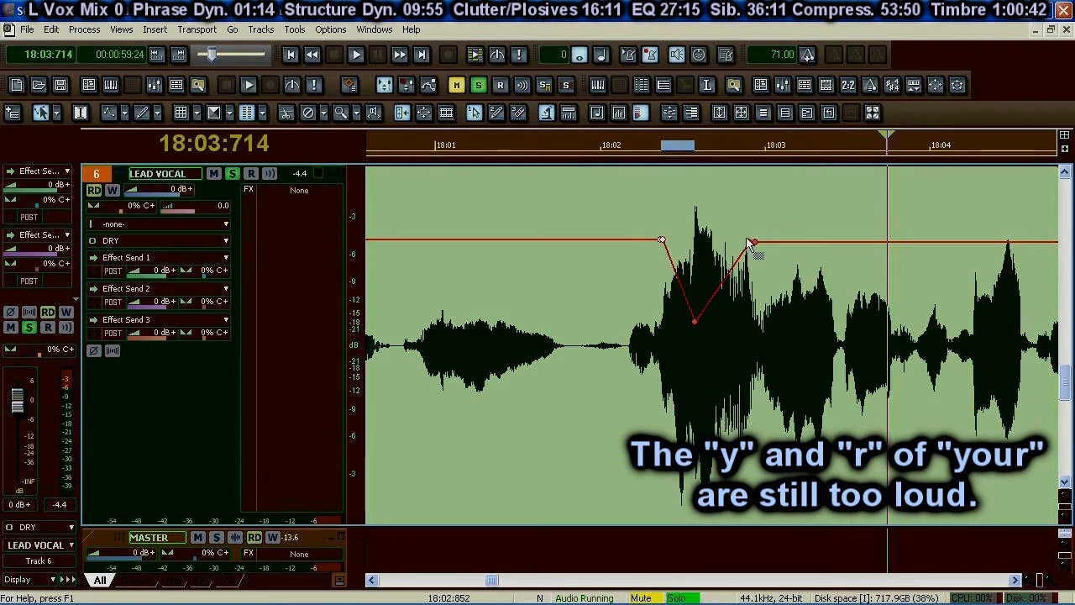
{"action": "left_click_drag", "start_coordinate": [750, 242], "coordinate": [753, 288]}
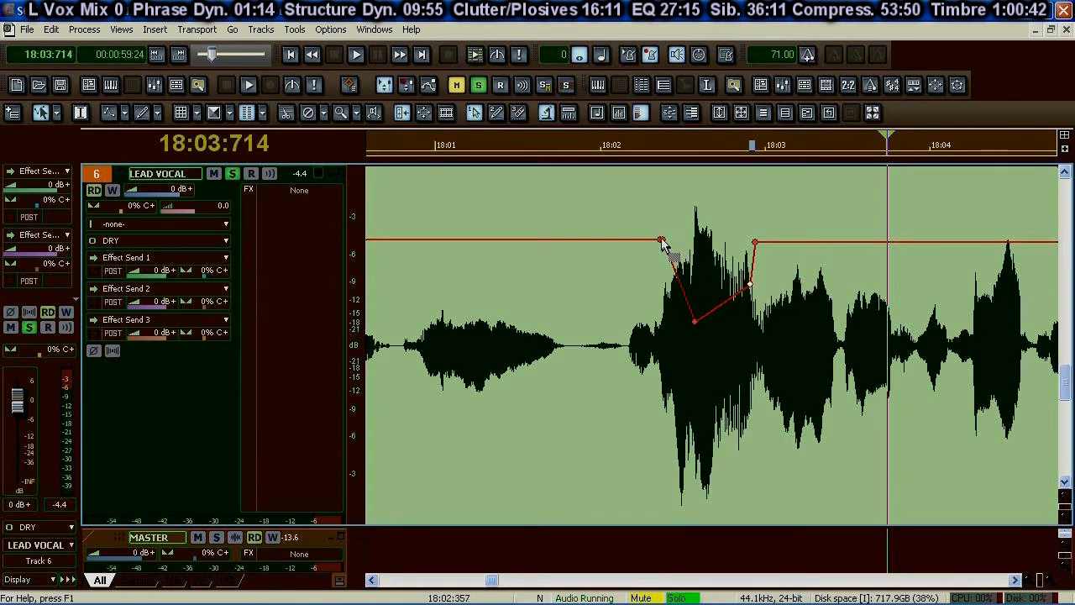
{"action": "left_click_drag", "start_coordinate": [662, 242], "coordinate": [669, 276]}
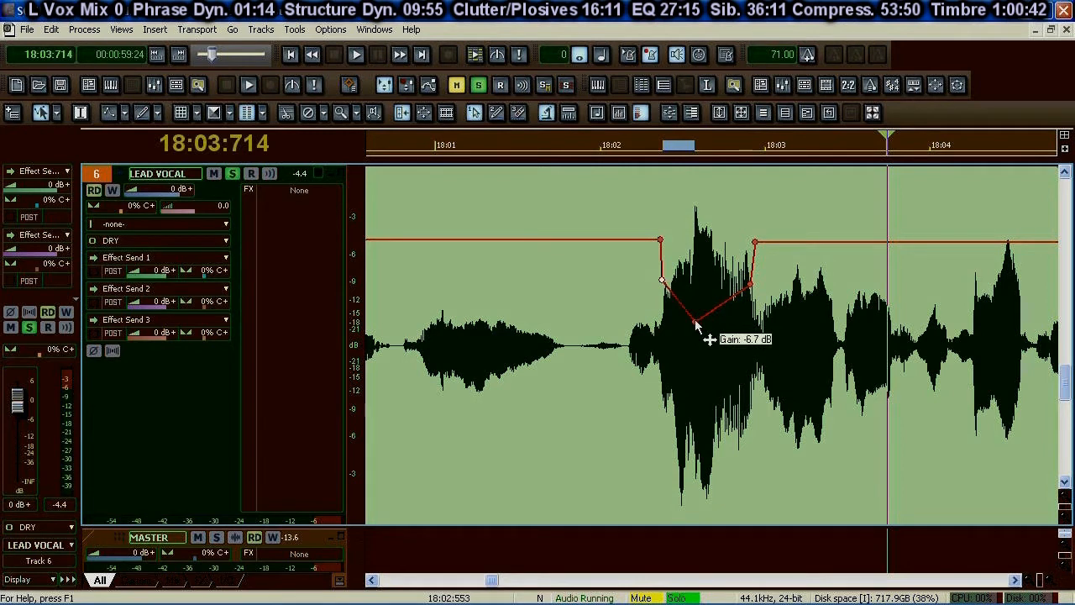
{"action": "left_click_drag", "start_coordinate": [696, 319], "coordinate": [696, 309]}
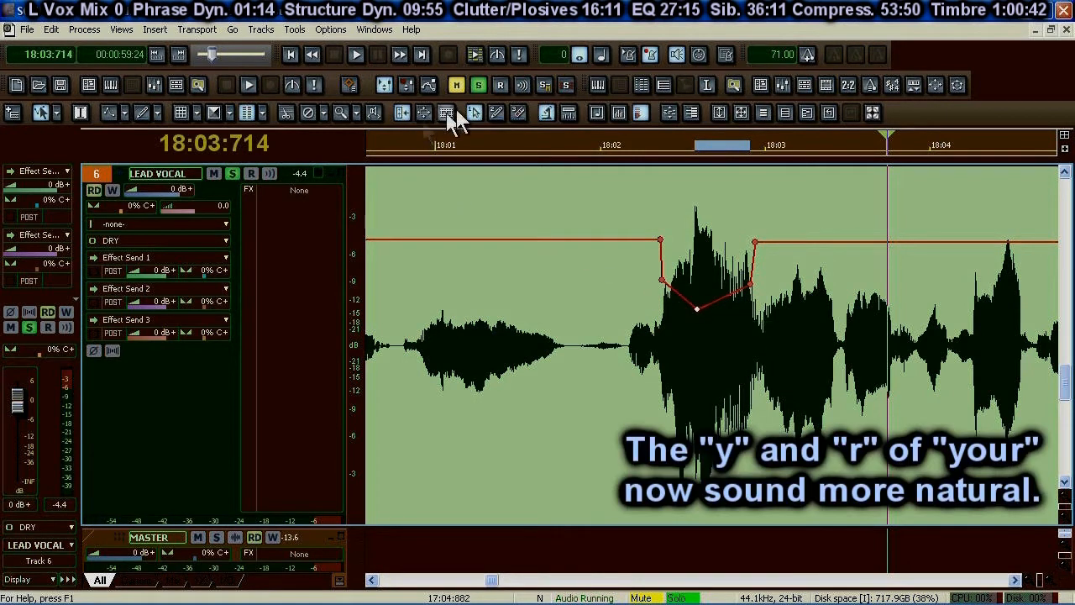
Step: Replay the phrase from about 18:01:377 to check the reshaped gain dip
{"action": "left_click", "coordinate": [499, 144]}
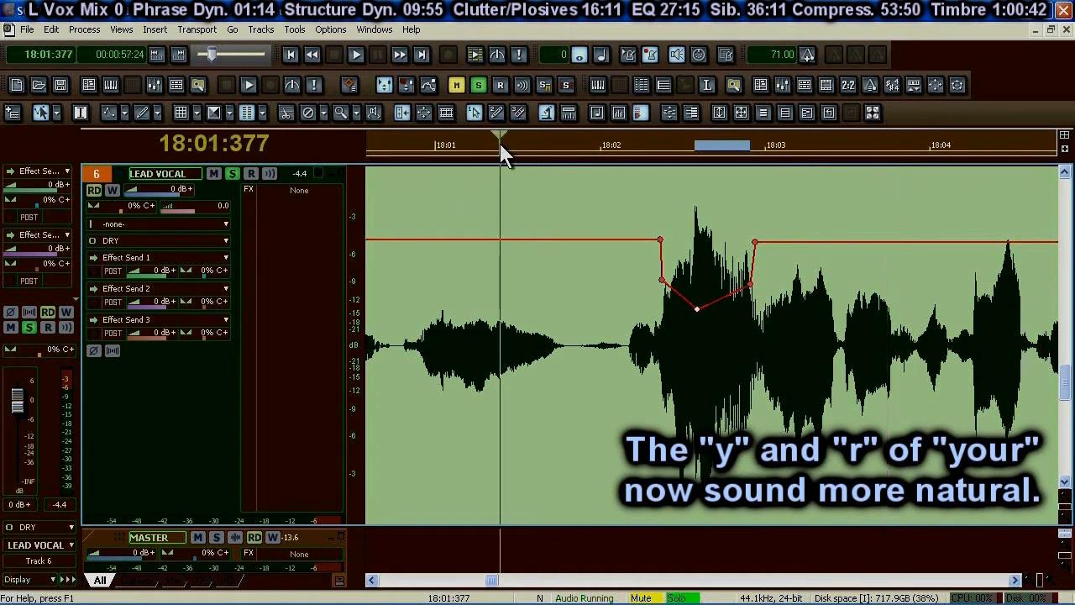
{"action": "left_click", "coordinate": [357, 53]}
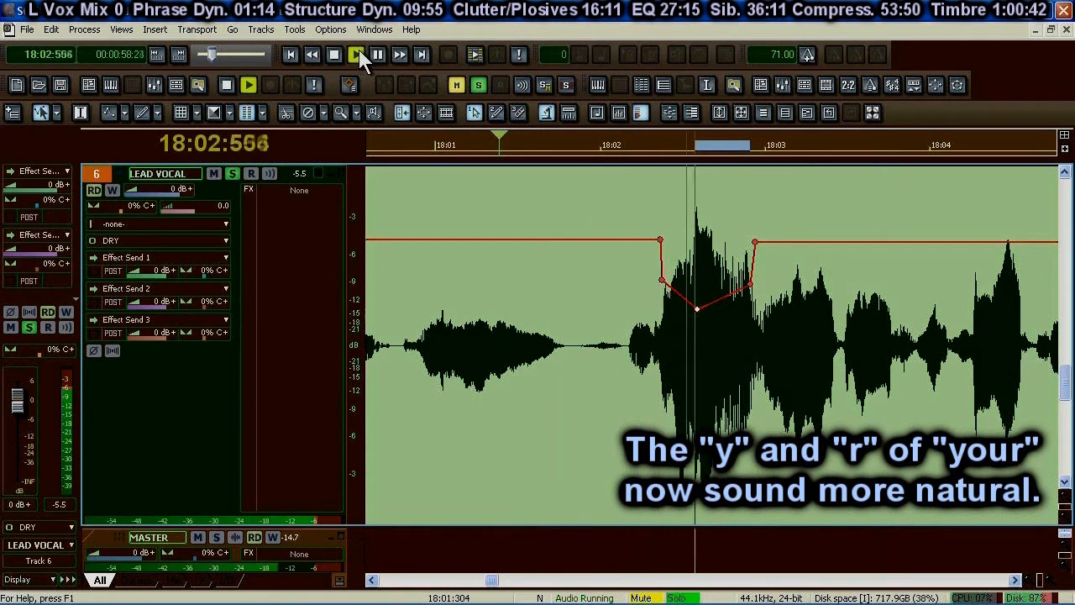
{"action": "left_click", "coordinate": [383, 54]}
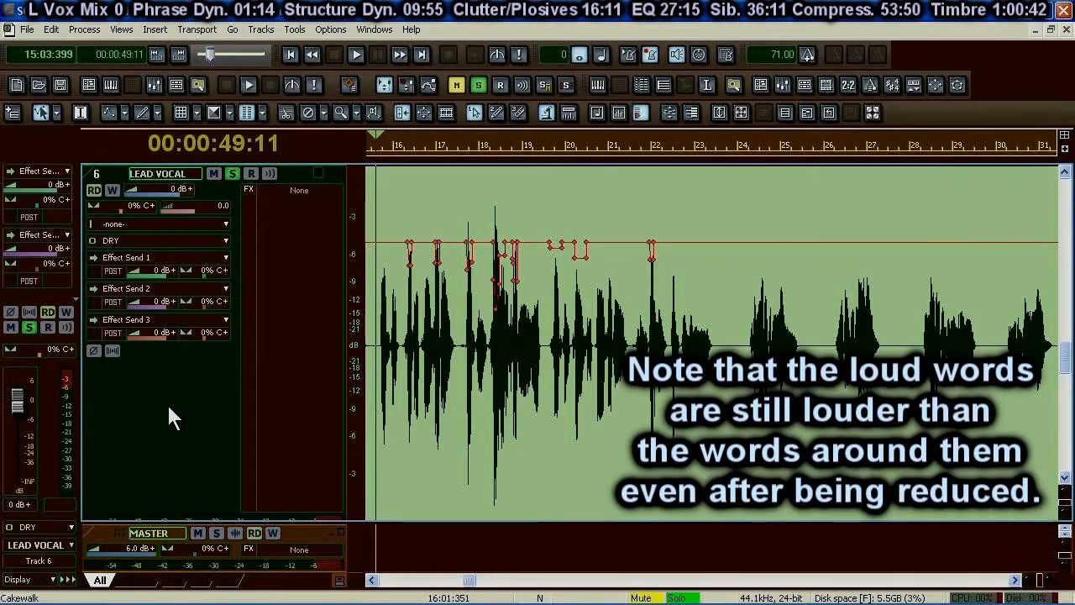
Step: Audition the lead vocal's gain adjustments from 15:03:399 onward, skipping ahead to the passages around measures 21, 31, 35 and 37
{"action": "key", "text": "space"}
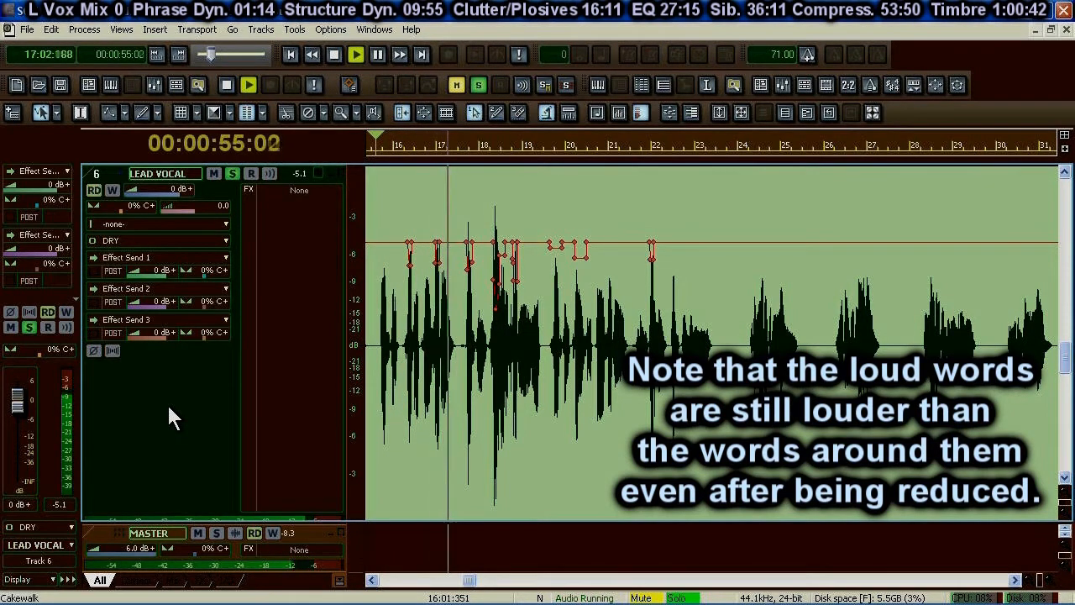
{"action": "left_click", "coordinate": [639, 146]}
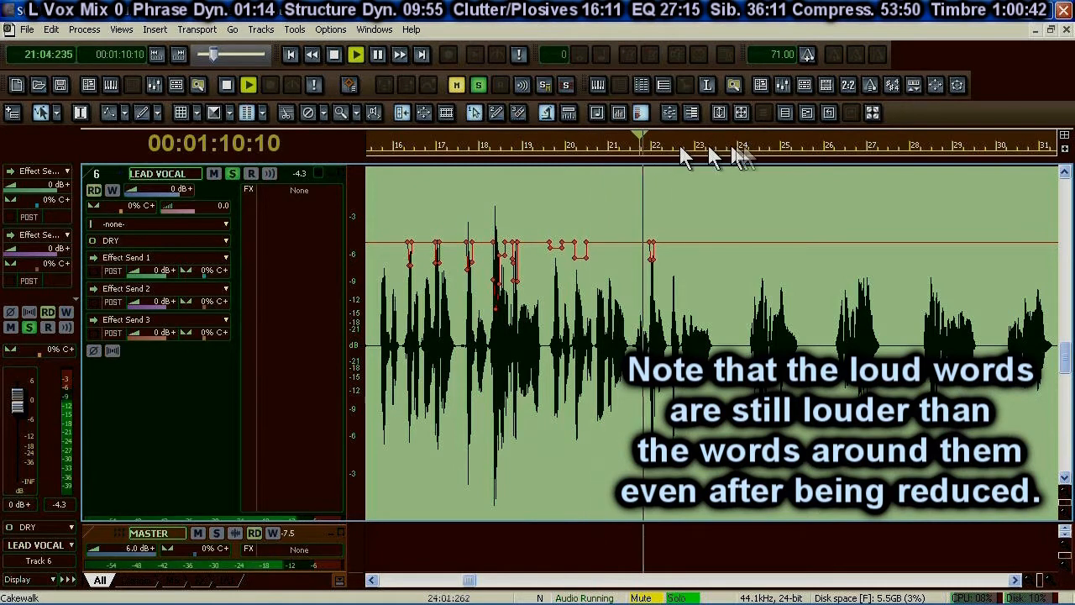
{"action": "left_click", "coordinate": [1048, 144]}
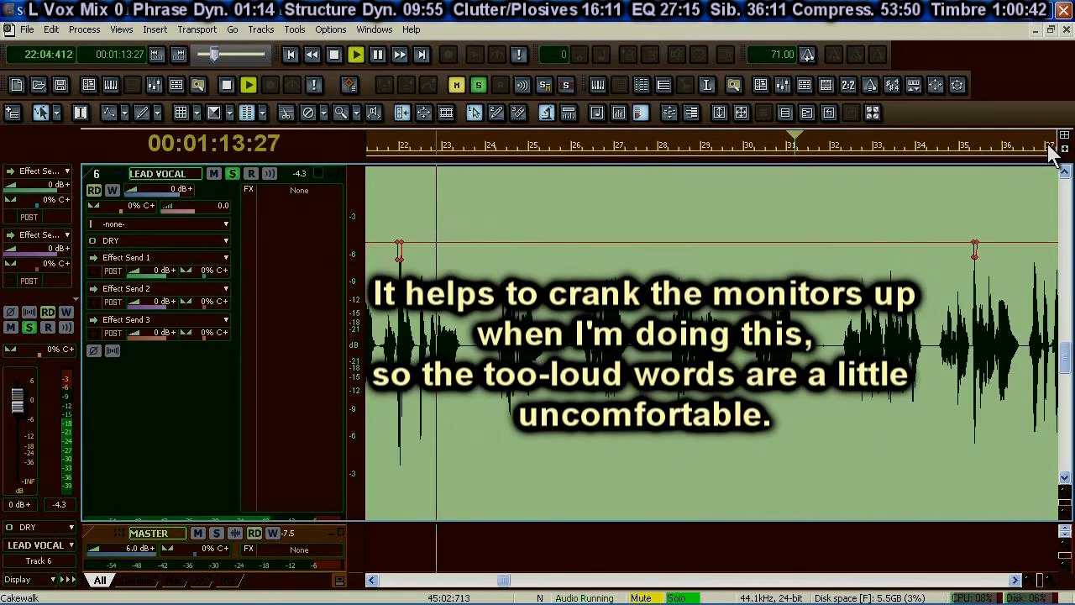
{"action": "left_click", "coordinate": [959, 145]}
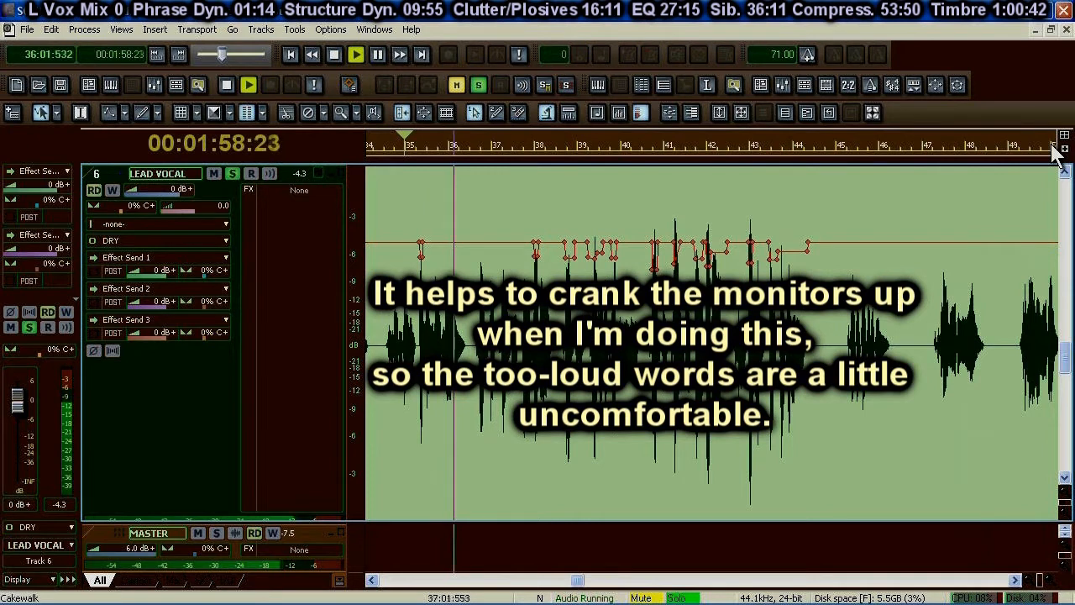
{"action": "left_click", "coordinate": [509, 144]}
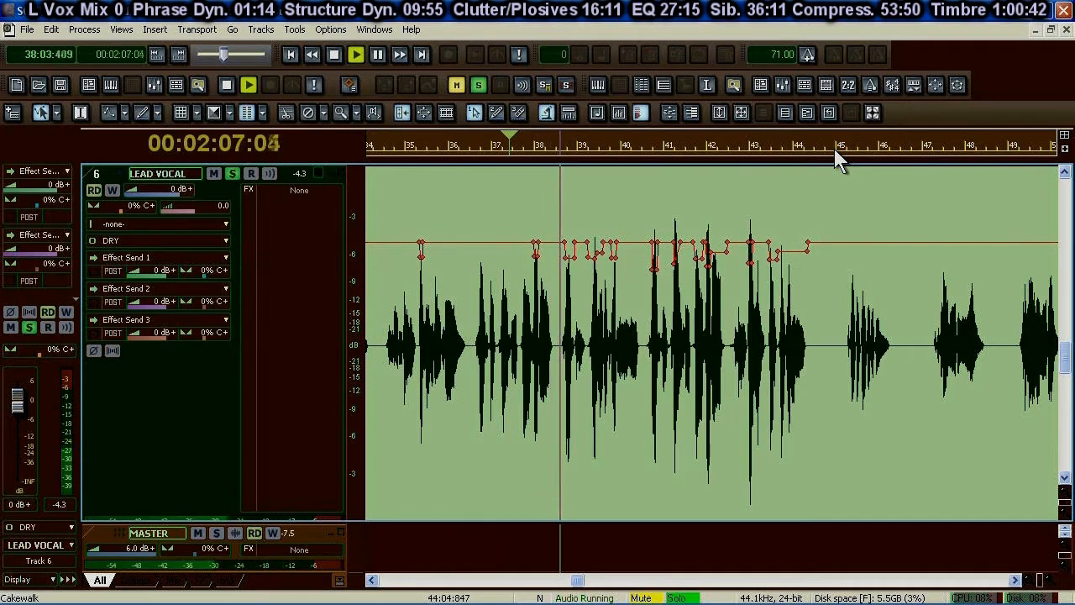
{"action": "left_click", "coordinate": [1015, 579]}
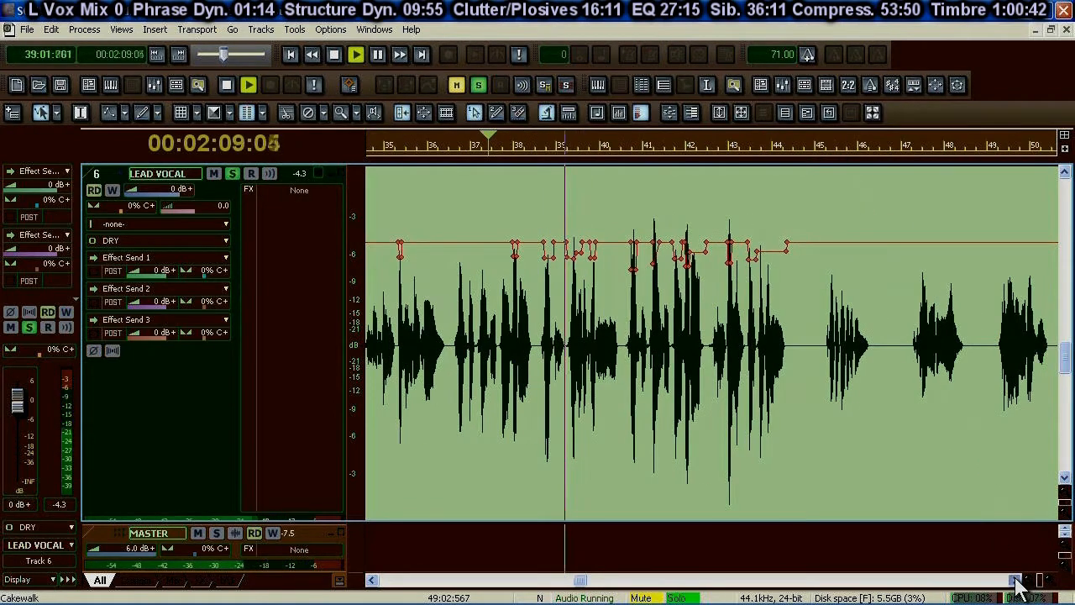
{"action": "left_click", "coordinate": [1015, 581]}
{"action": "left_click", "coordinate": [1015, 580]}
{"action": "left_click", "coordinate": [1015, 581]}
{"action": "left_click", "coordinate": [1016, 580]}
{"action": "left_click", "coordinate": [1015, 580]}
{"action": "left_click", "coordinate": [1016, 579]}
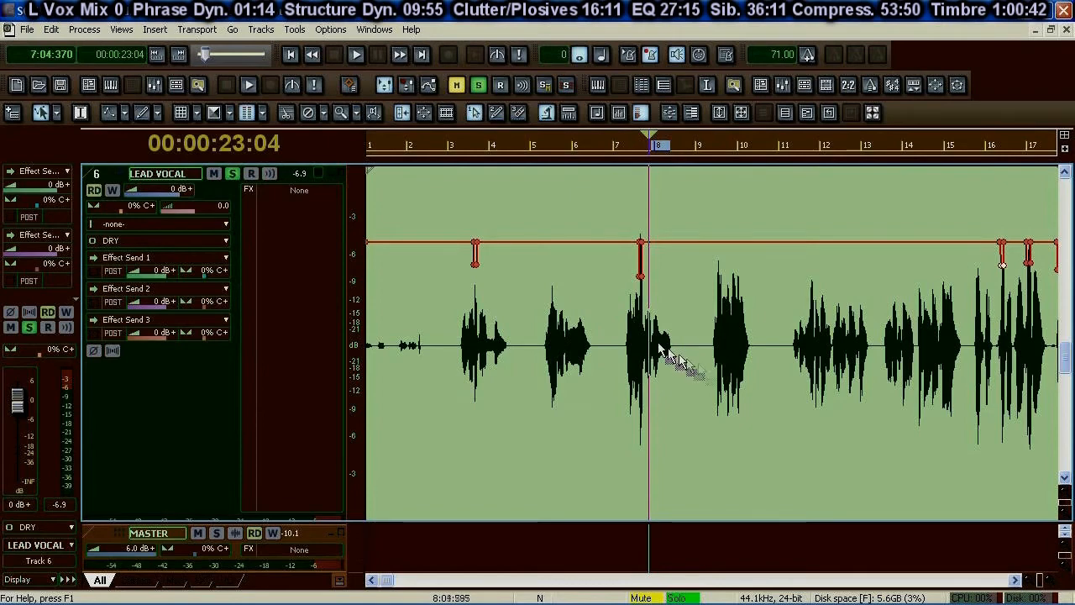
Step: Add a pair of gain nodes on each side of the soft word around 8:01 and raise the envelope segment between them
{"action": "left_click_drag", "start_coordinate": [1038, 578], "coordinate": [924, 547]}
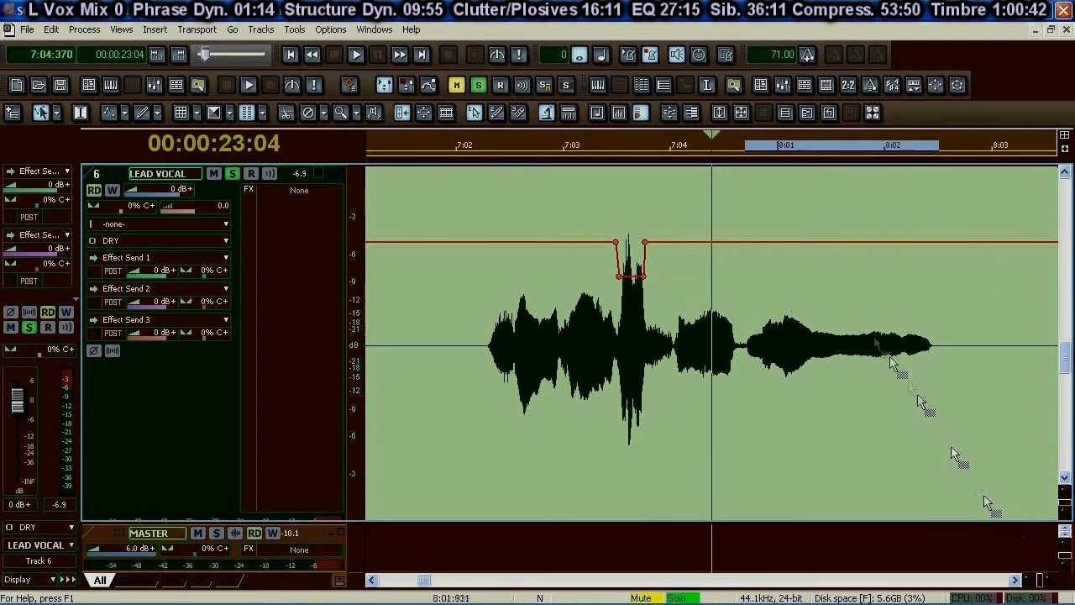
{"action": "double_click", "coordinate": [737, 243]}
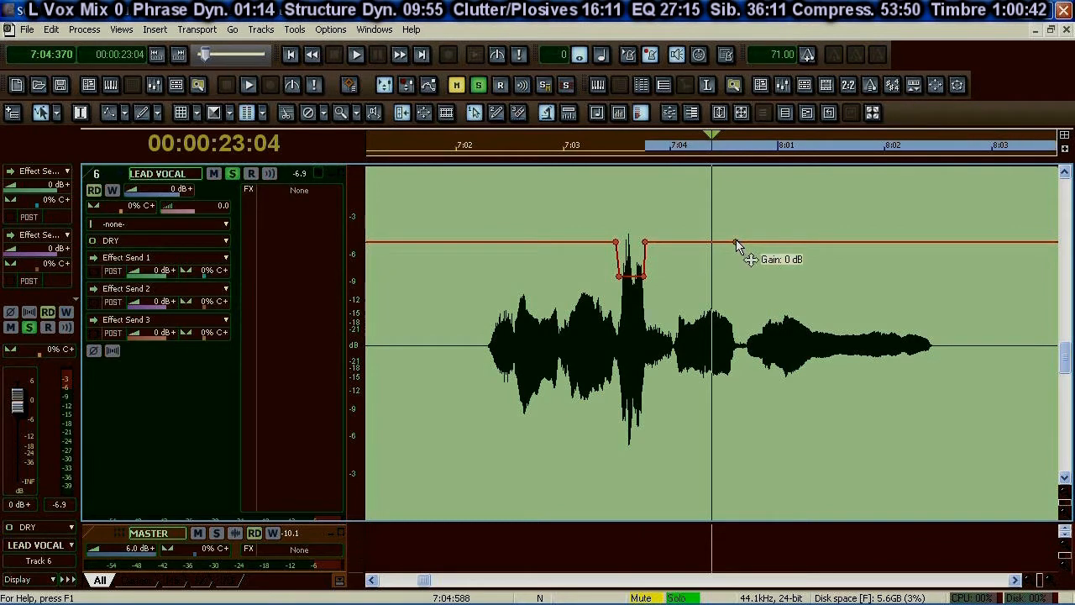
{"action": "left_click", "coordinate": [739, 244]}
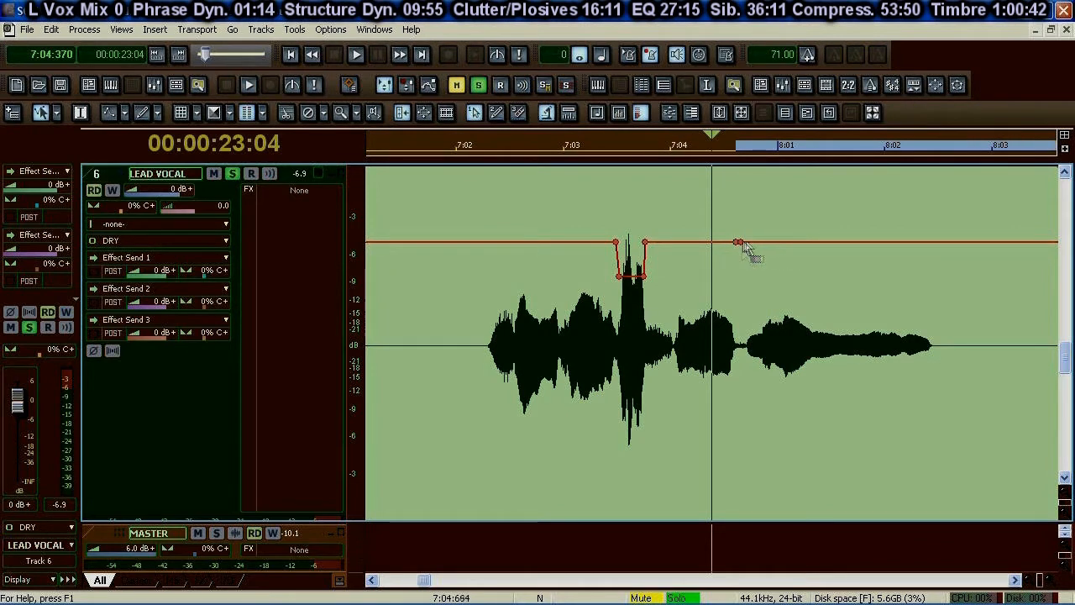
{"action": "double_click", "coordinate": [949, 243]}
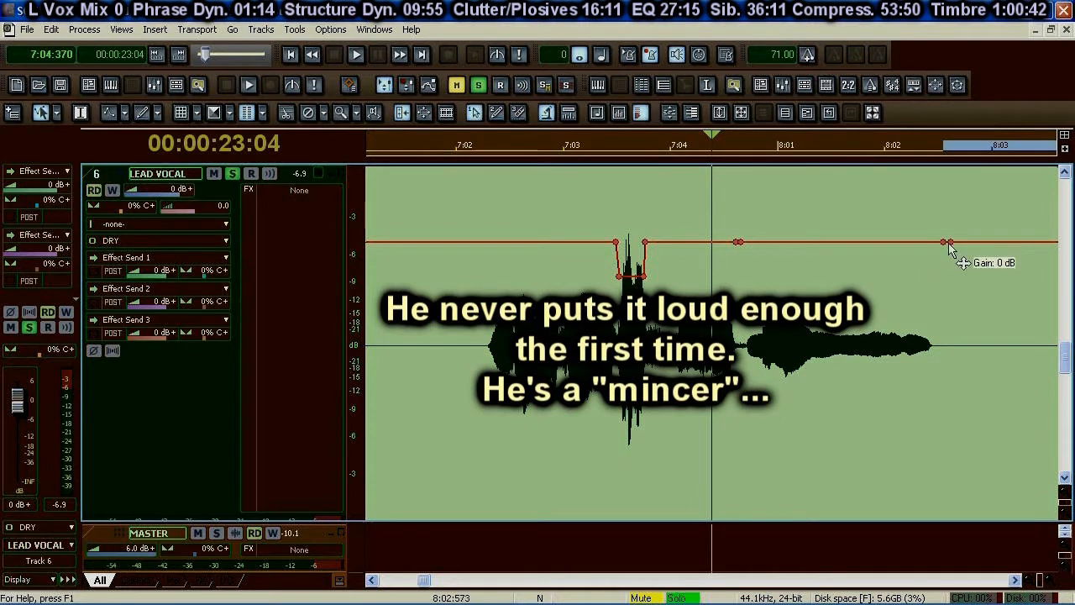
{"action": "left_click_drag", "start_coordinate": [923, 246], "coordinate": [920, 231]}
Step: Raise the gain segment over the soft word around 8:01 further, playing the phrase from measure 7 before and after the change
{"action": "left_click", "coordinate": [443, 145]}
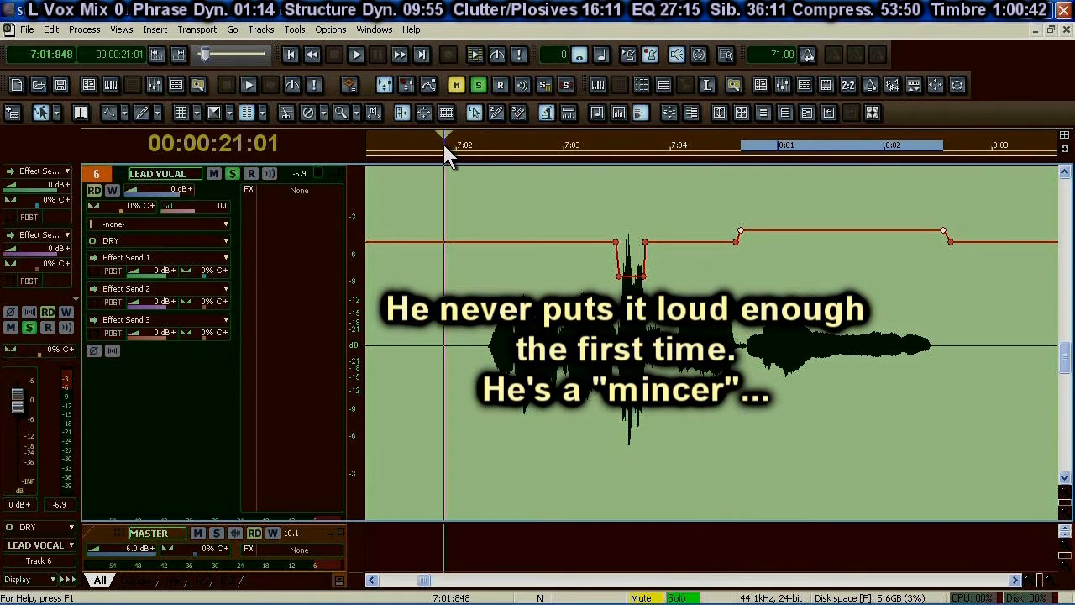
{"action": "left_click", "coordinate": [357, 54]}
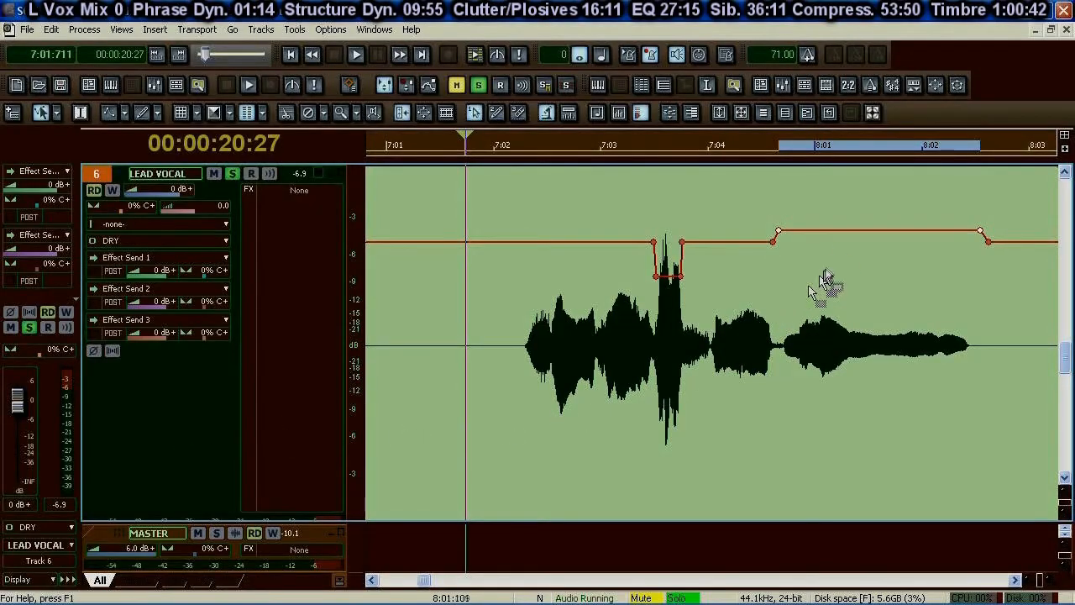
{"action": "left_click_drag", "start_coordinate": [836, 233], "coordinate": [836, 222]}
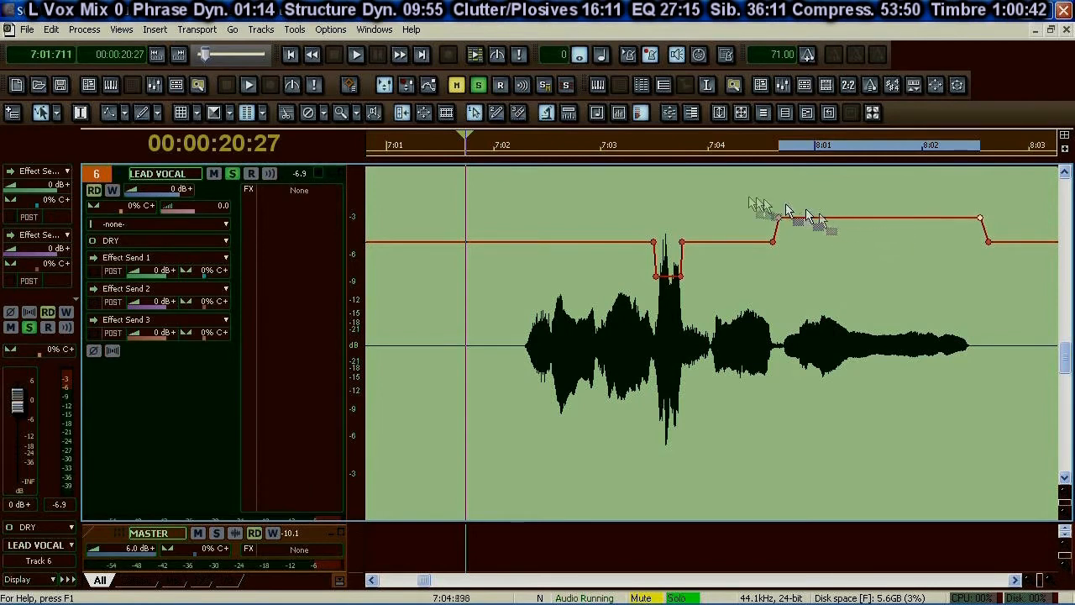
{"action": "left_click", "coordinate": [357, 52]}
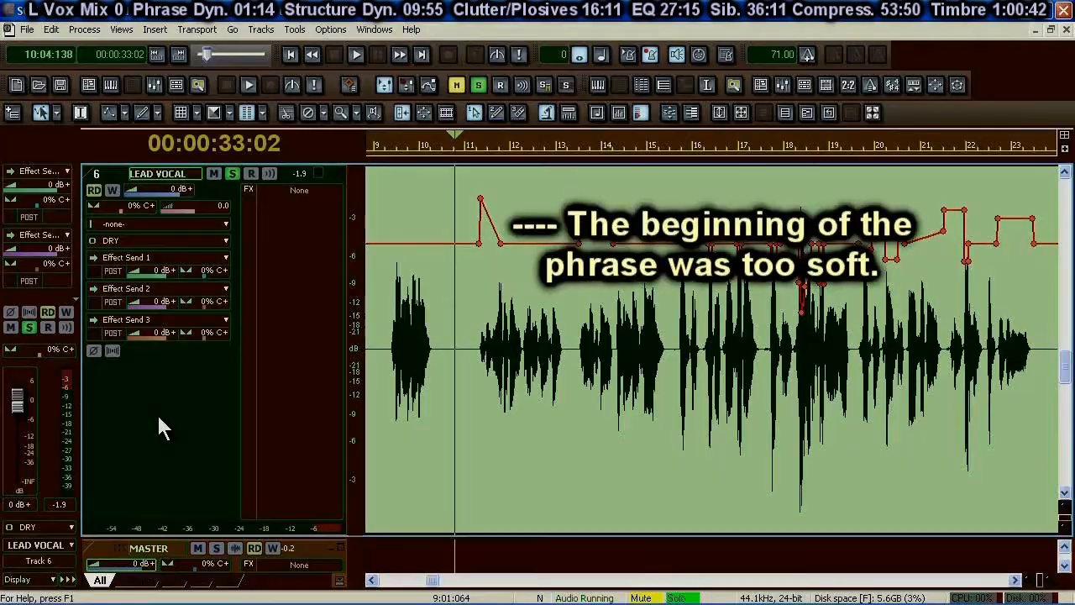
Step: Play the vocal from 10:04:138 to review the boosted and lowered phrases, skipping to measure 16 and about 19:03
{"action": "key", "text": "space"}
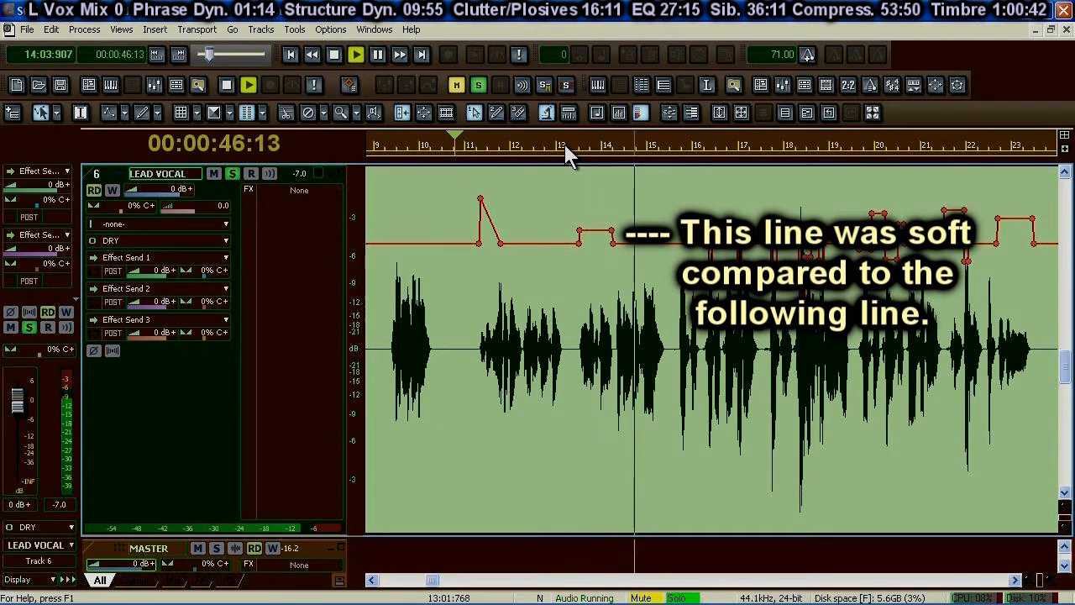
{"action": "left_click", "coordinate": [697, 145]}
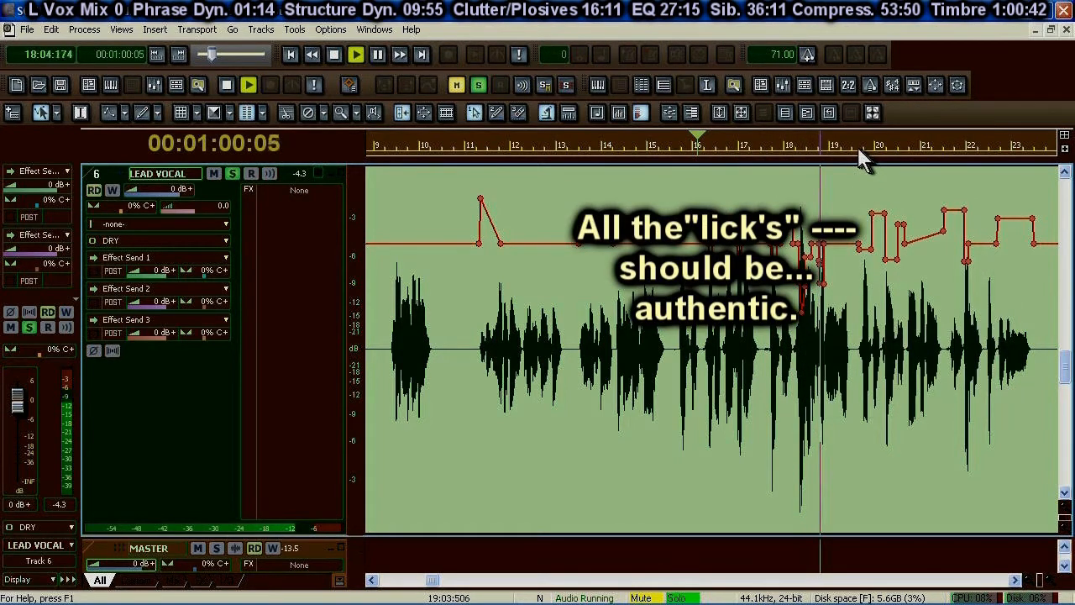
{"action": "left_click", "coordinate": [855, 148]}
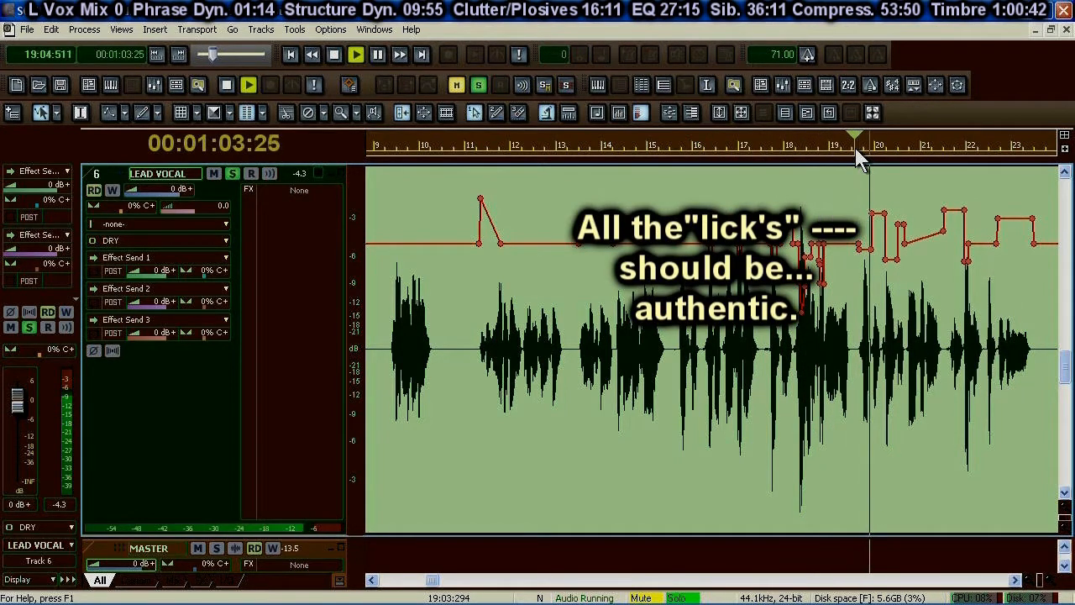